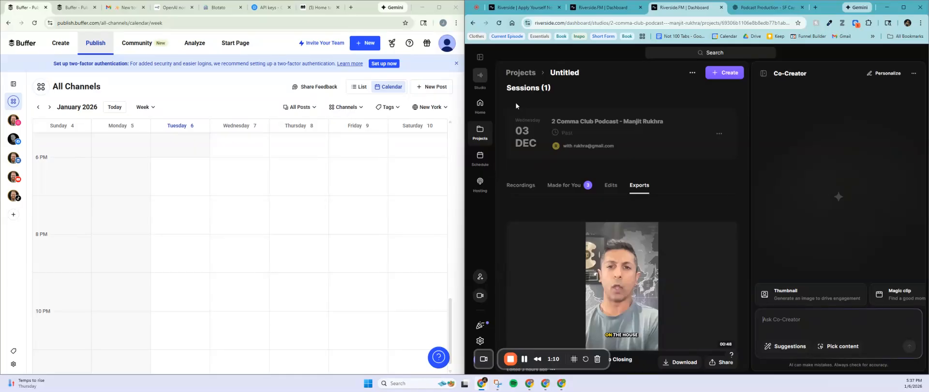
# Step: Bring up the studio switcher flyout from the Studio icon in the left sidebar
pyautogui.moveTo(479, 75)
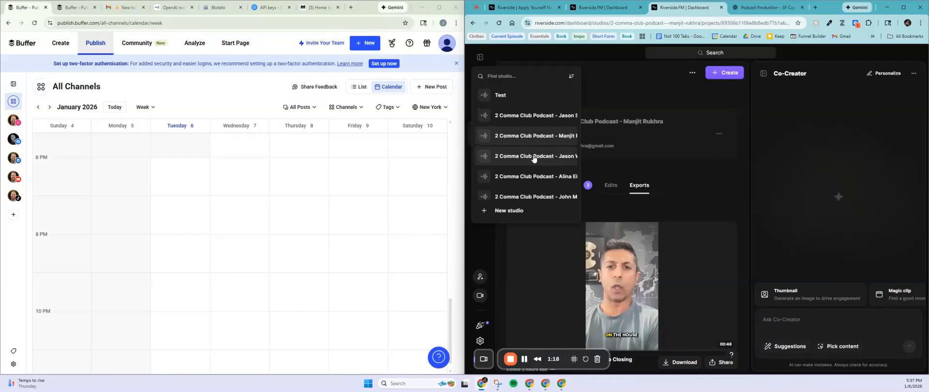
# Step: Switch to the other 2 Comma Club Podcast studio and open its Untitled project
pyautogui.click(526, 118)
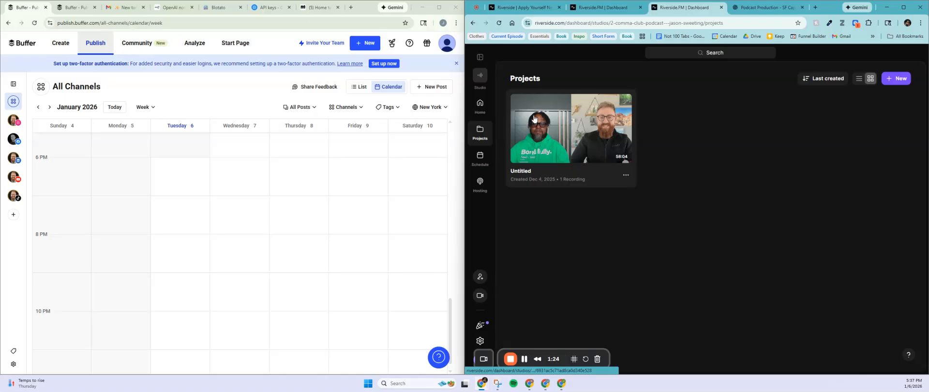
pyautogui.click(562, 138)
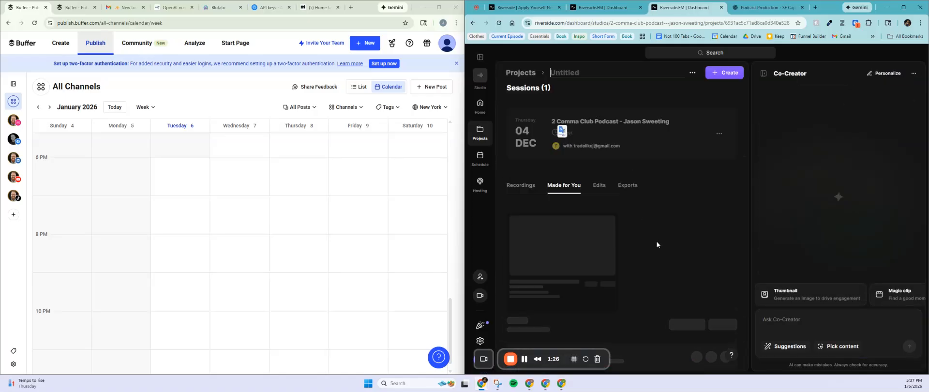
pyautogui.scroll(-1, 655, 241)
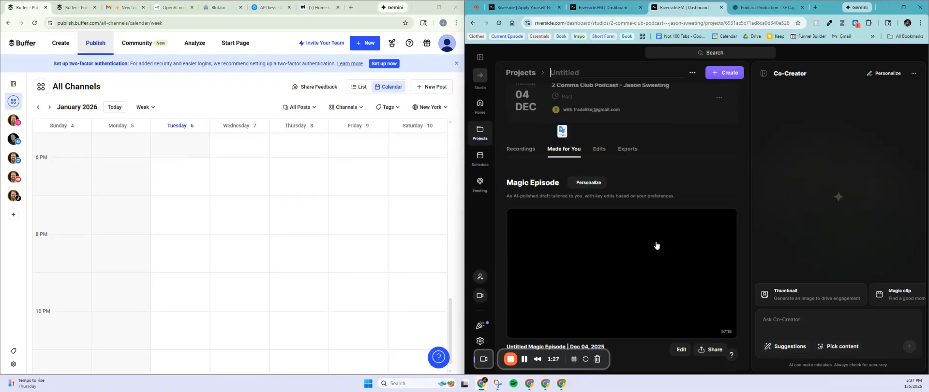
pyautogui.scroll(-1, 682, 143)
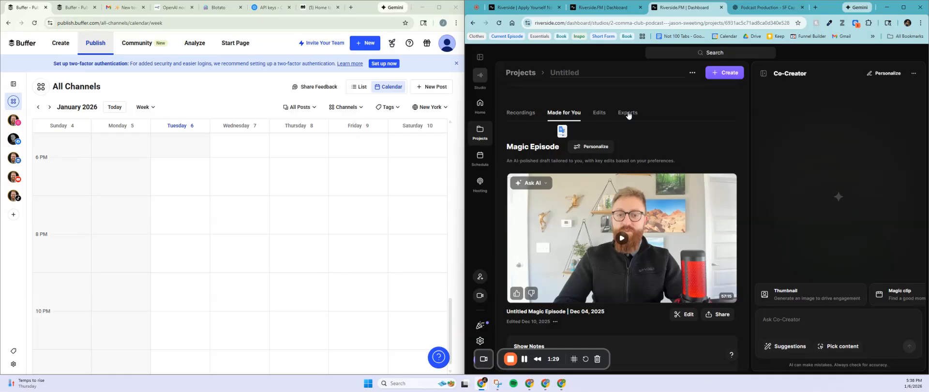
pyautogui.scroll(2, 676, 155)
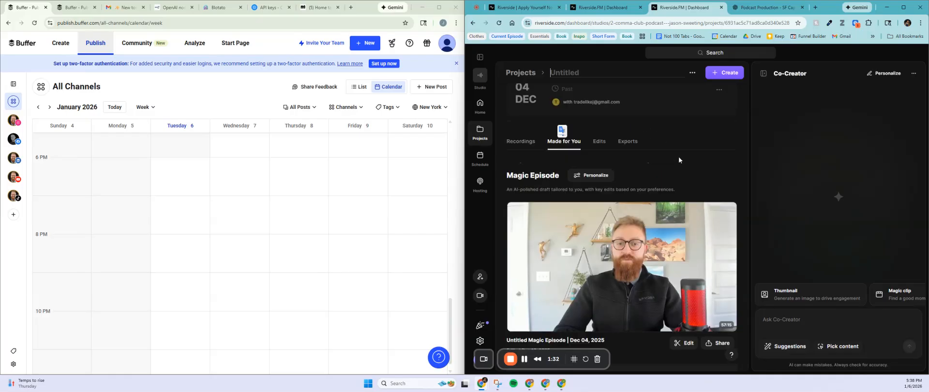
pyautogui.scroll(1, 677, 162)
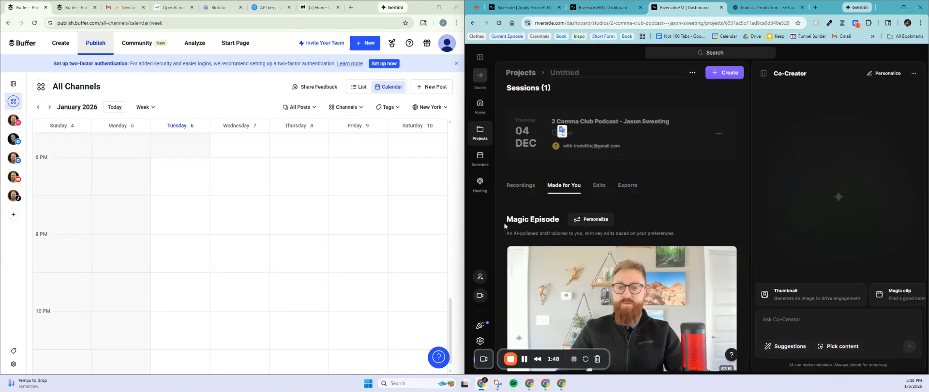
pyautogui.scroll(-1, 513, 203)
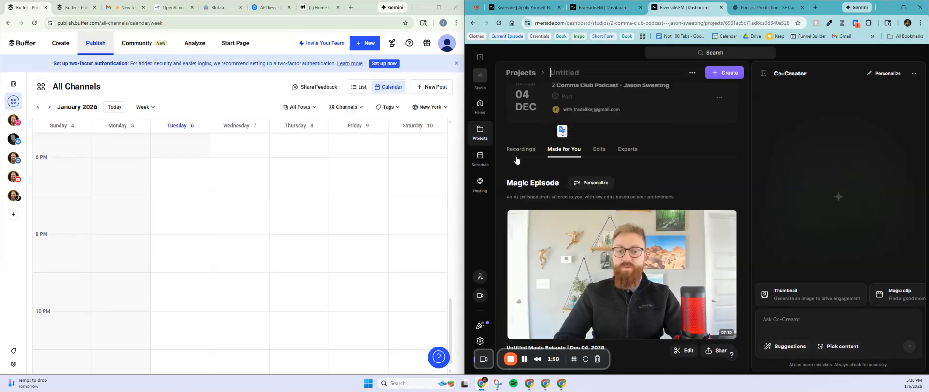
pyautogui.scroll(-1, 517, 160)
pyautogui.scroll(1, 557, 130)
# Step: Show the Recordings list with the 58:04 episode and its participant and transcript tracks
pyautogui.click(519, 149)
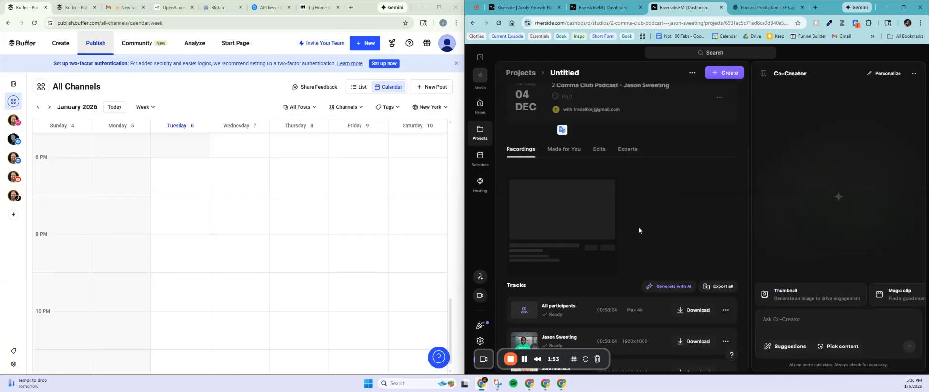
pyautogui.scroll(-2, 636, 230)
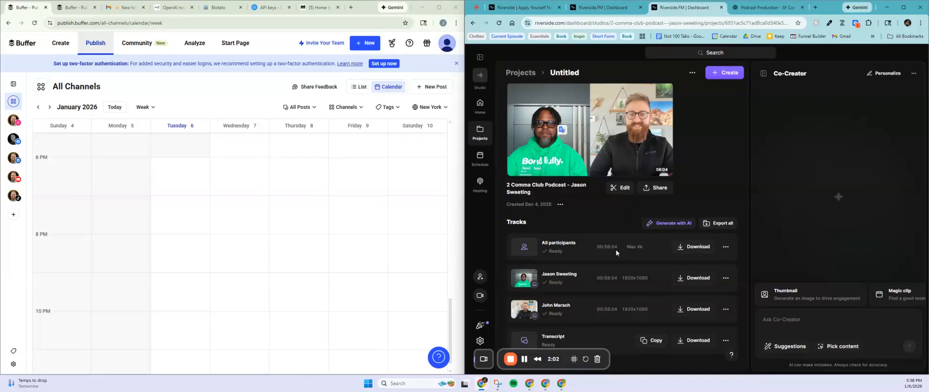
pyautogui.scroll(2, 611, 291)
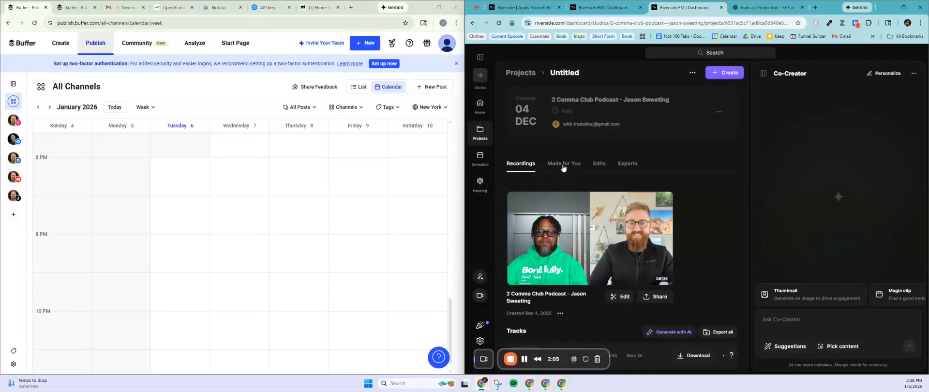
# Step: Return to the project's Made for You content and scroll down to the Magic Episode show notes
pyautogui.click(563, 164)
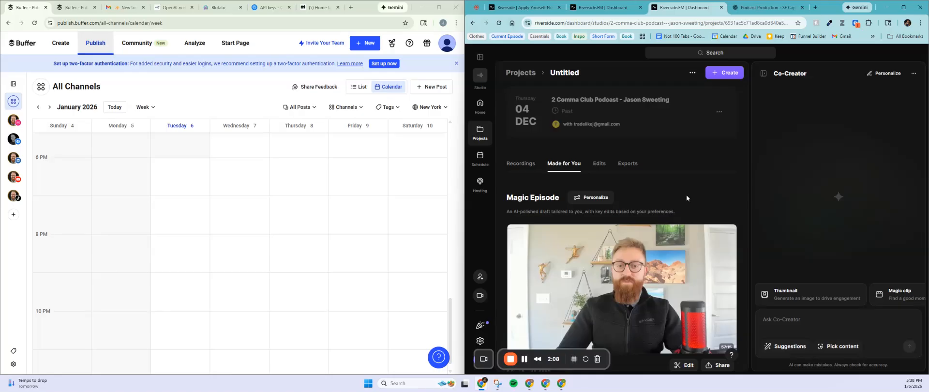
pyautogui.scroll(-1, 696, 198)
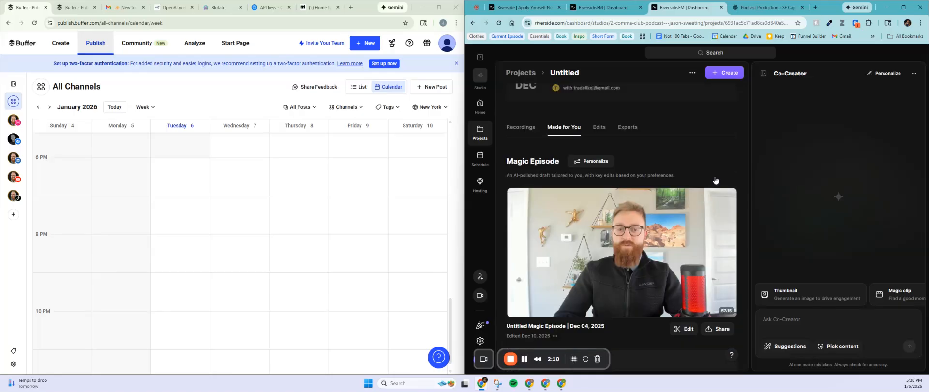
pyautogui.scroll(-1, 713, 178)
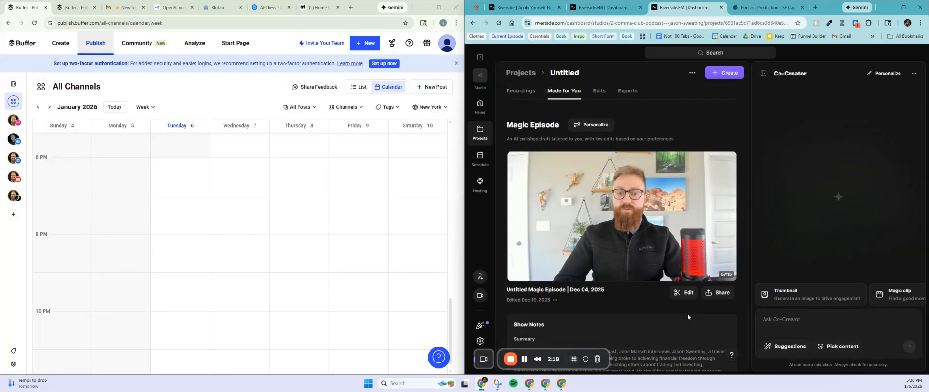
pyautogui.scroll(-1, 684, 270)
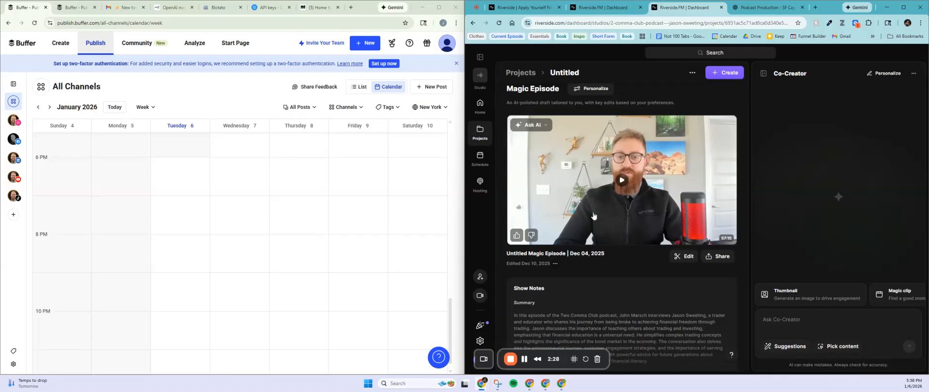
pyautogui.scroll(-1, 594, 216)
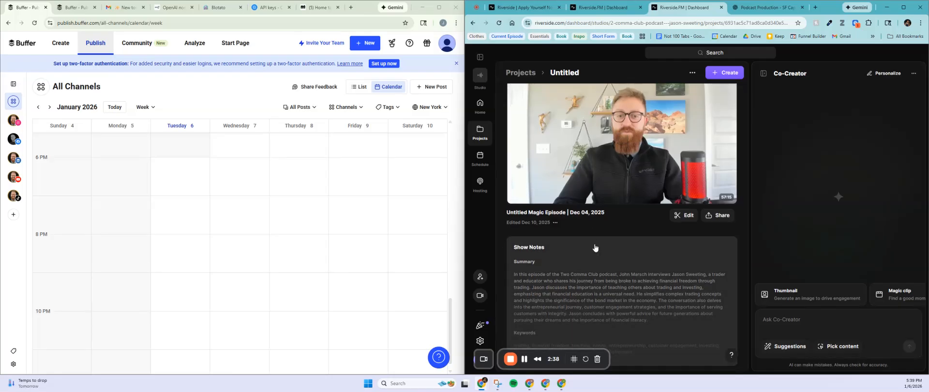
pyautogui.scroll(-3, 595, 249)
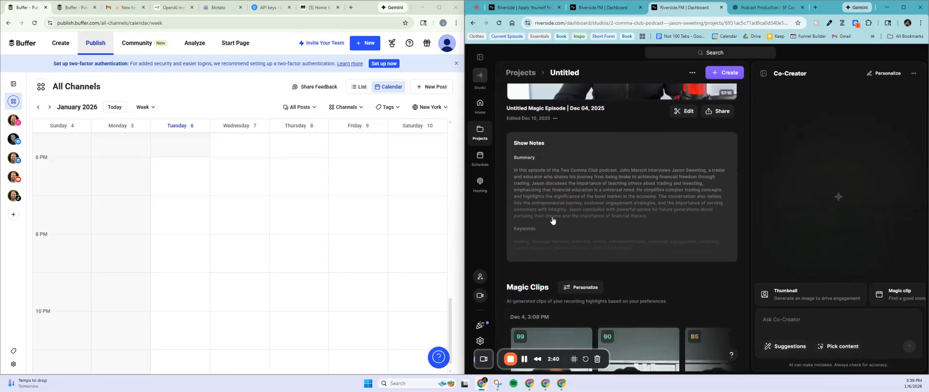
# Step: Expand the show notes to read them fully, close them, and scroll down to Magic Clips
pyautogui.click(551, 251)
pyautogui.scroll(-10, 527, 281)
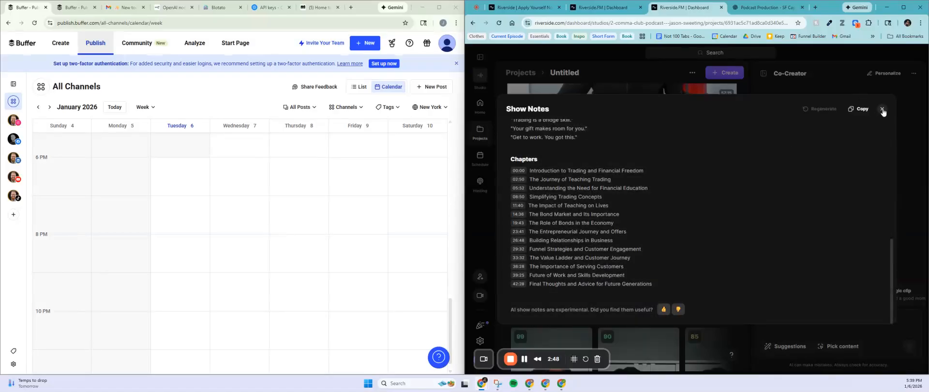
pyautogui.click(882, 110)
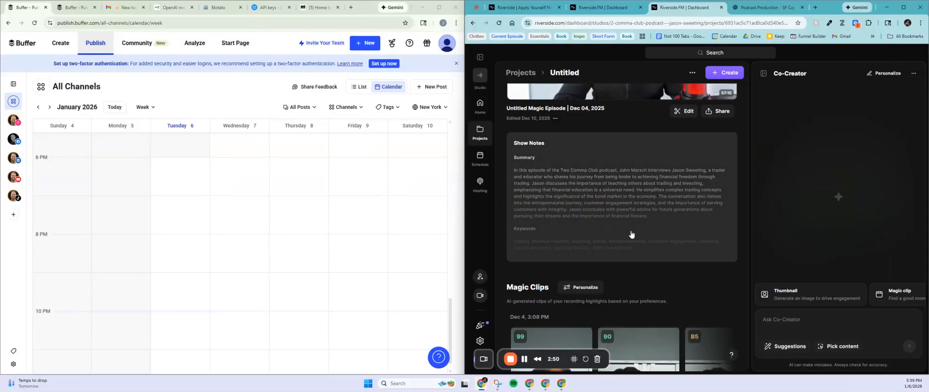
pyautogui.scroll(-3, 630, 233)
pyautogui.scroll(-2, 634, 180)
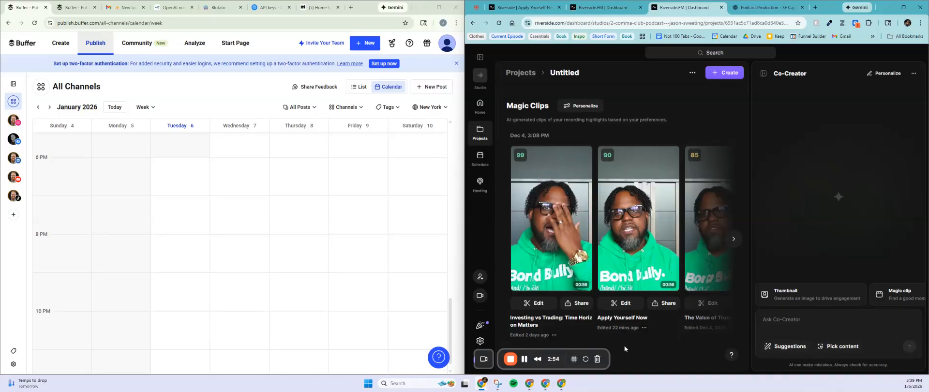
pyautogui.moveTo(522, 159)
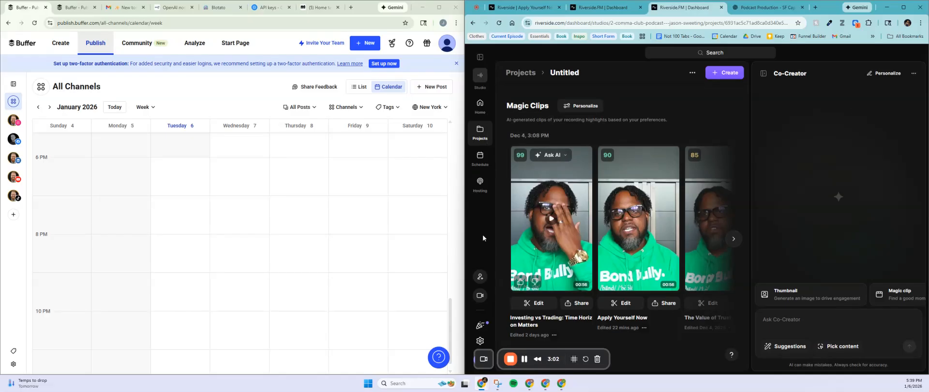
pyautogui.moveTo(466, 234); pyautogui.dragTo(313, 232)
pyautogui.scroll(-4, 517, 199)
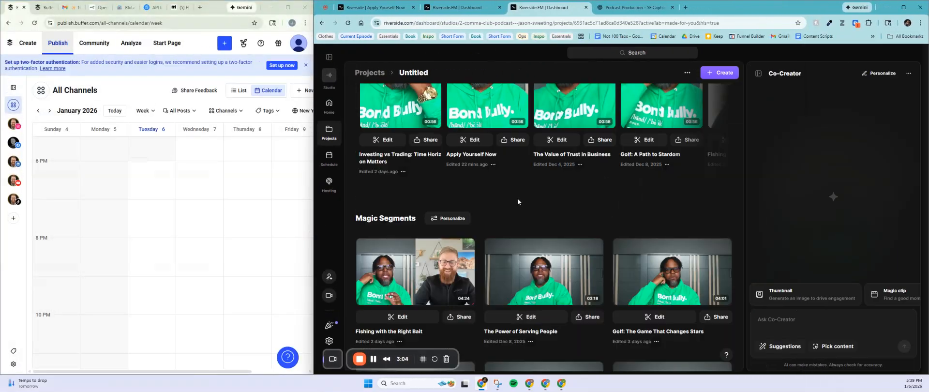
pyautogui.scroll(3, 536, 255)
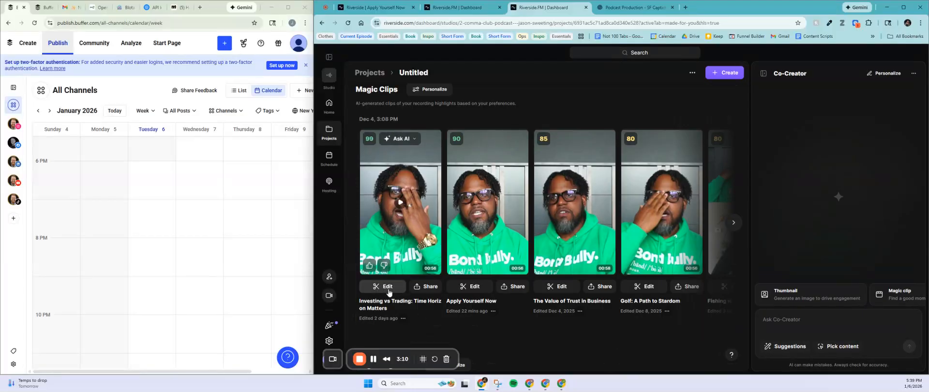
pyautogui.scroll(-1, 488, 308)
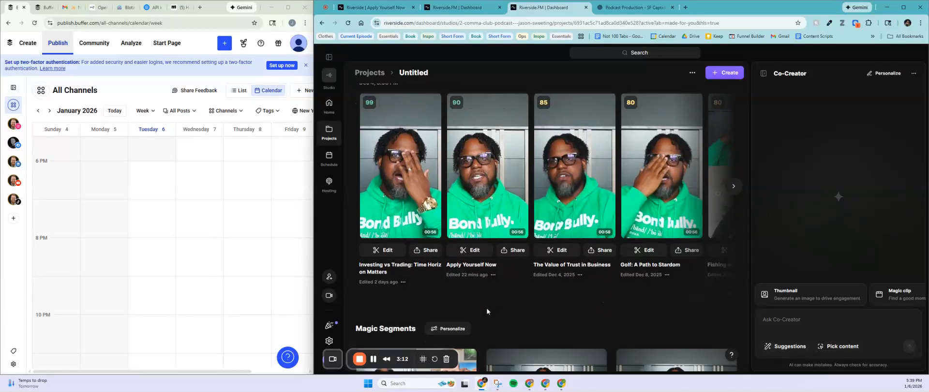
pyautogui.scroll(-1, 486, 311)
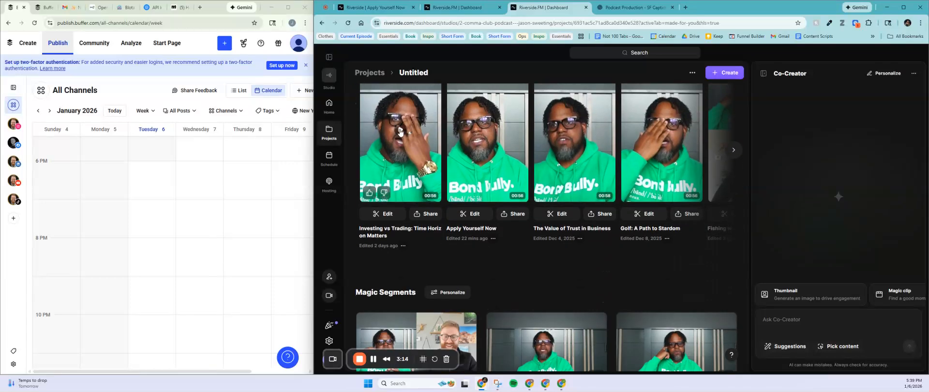
pyautogui.scroll(1, 403, 170)
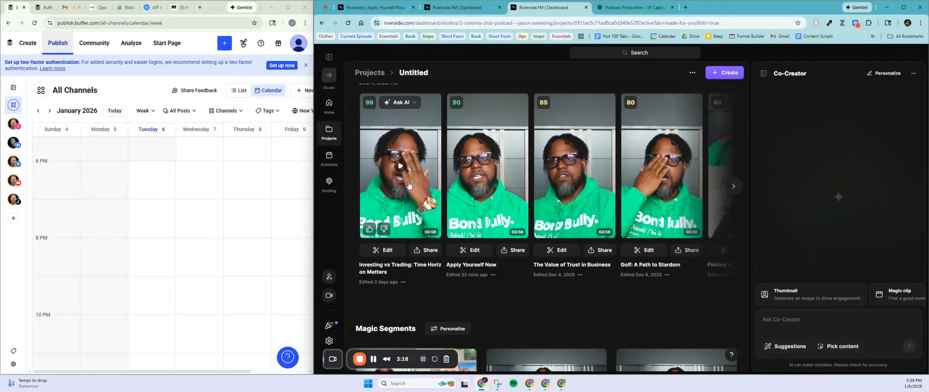
pyautogui.scroll(-4, 422, 231)
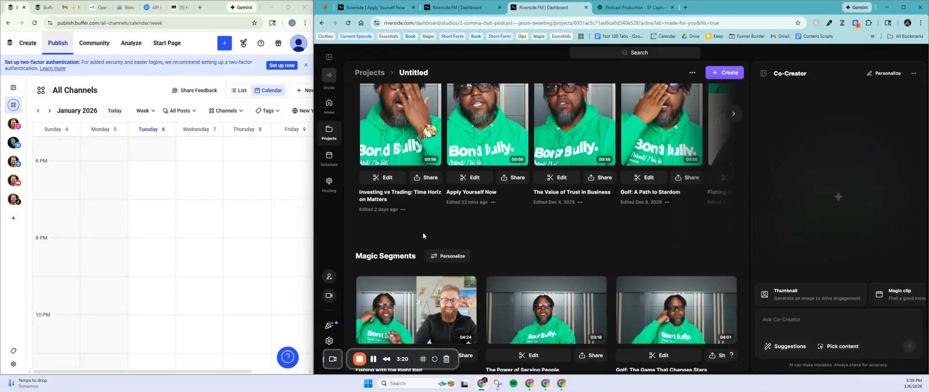
pyautogui.scroll(-2, 422, 234)
pyautogui.scroll(-1, 422, 233)
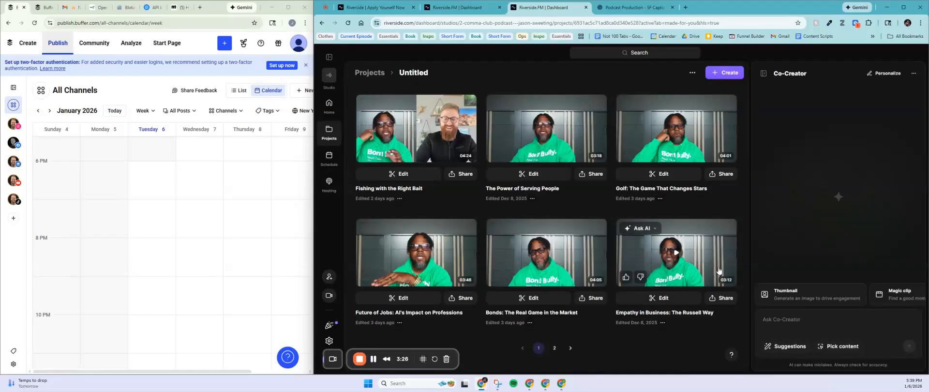
pyautogui.scroll(-1, 667, 300)
pyautogui.scroll(-6, 645, 317)
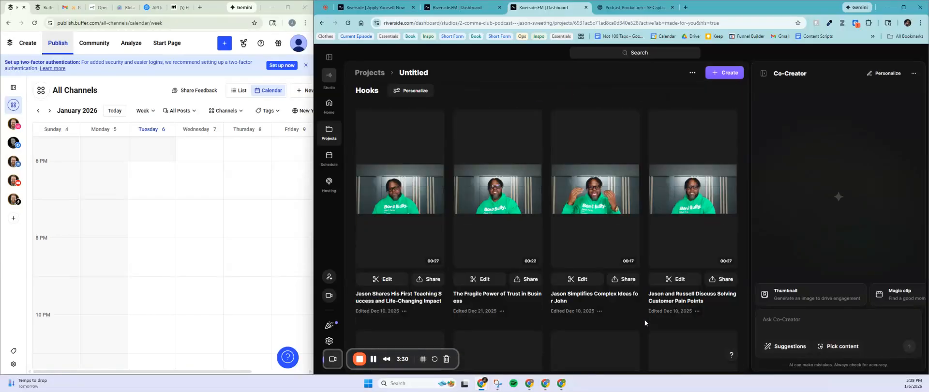
pyautogui.scroll(-5, 645, 319)
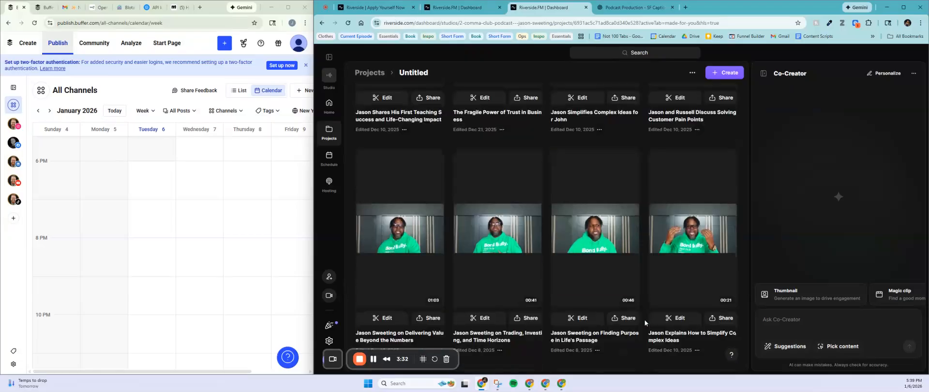
pyautogui.scroll(-3, 645, 319)
pyautogui.scroll(-2, 645, 319)
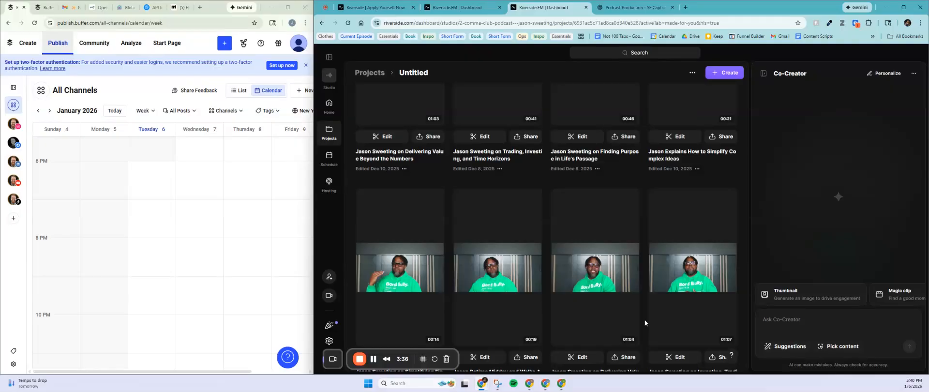
pyautogui.scroll(3, 392, 167)
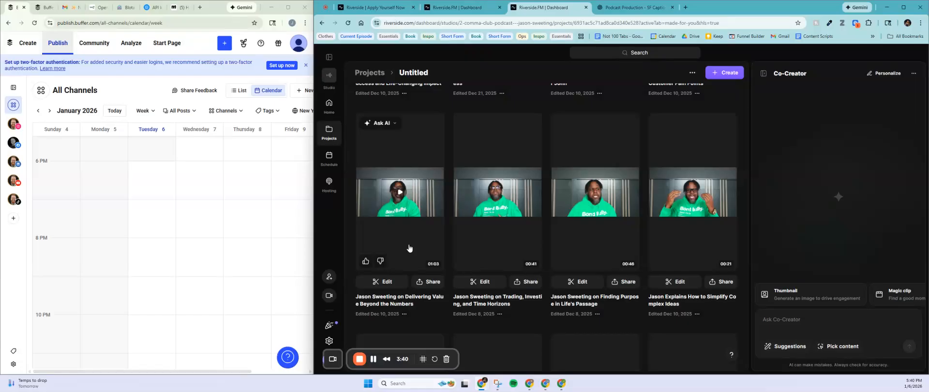
pyautogui.scroll(1, 413, 240)
pyautogui.scroll(3, 413, 251)
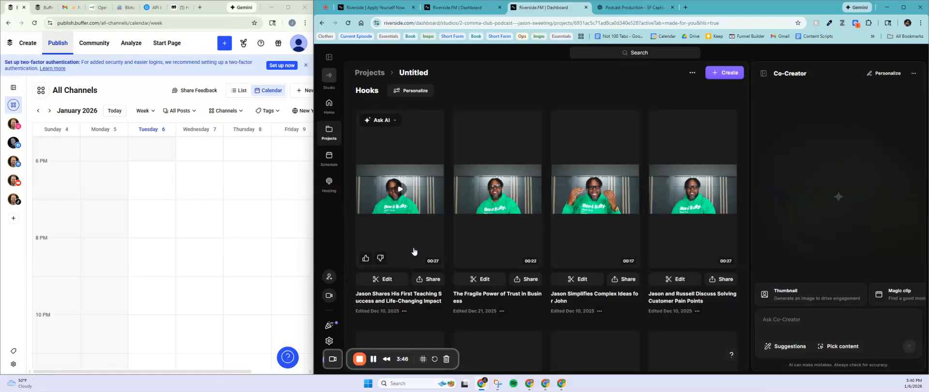
# Step: Scroll down past the generated blog post and caption, then page through all the snapshots
pyautogui.scroll(-8, 413, 251)
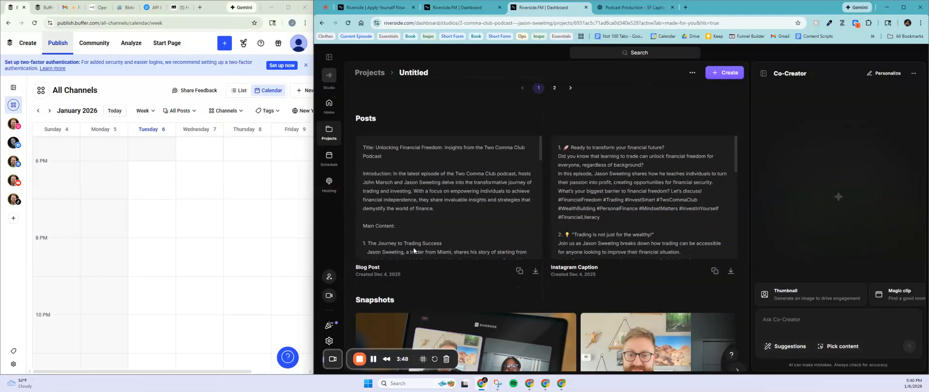
pyautogui.scroll(-5, 492, 213)
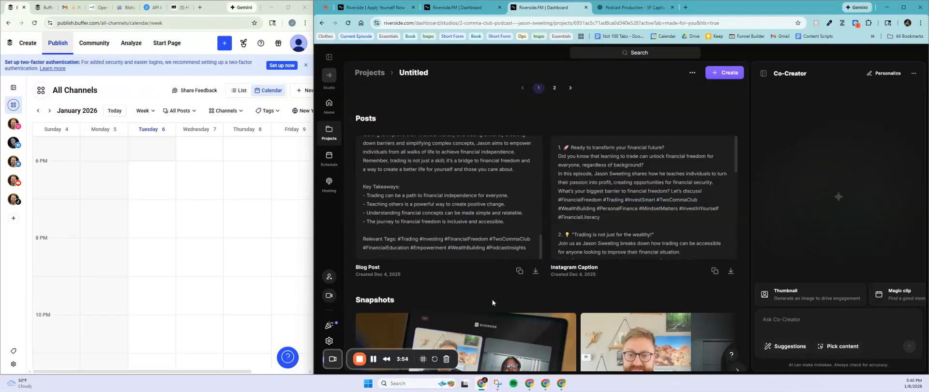
pyautogui.scroll(-2, 491, 298)
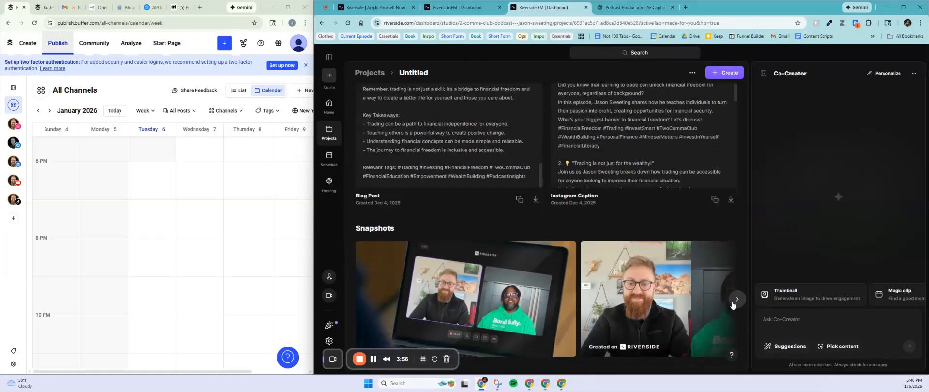
pyautogui.click(735, 300)
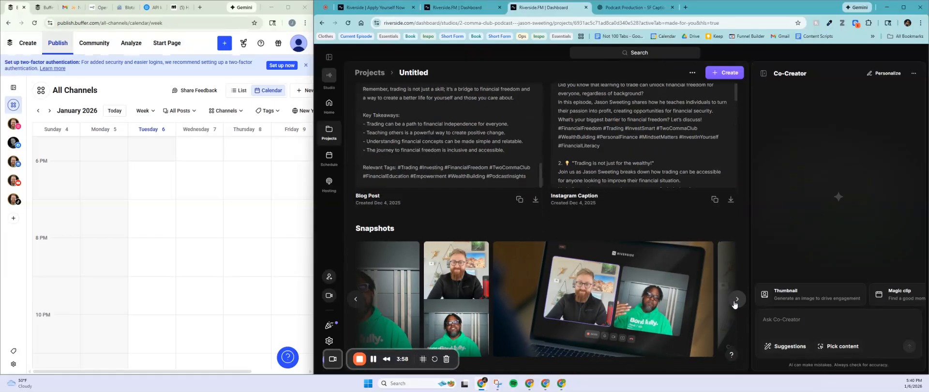
pyautogui.click(735, 301)
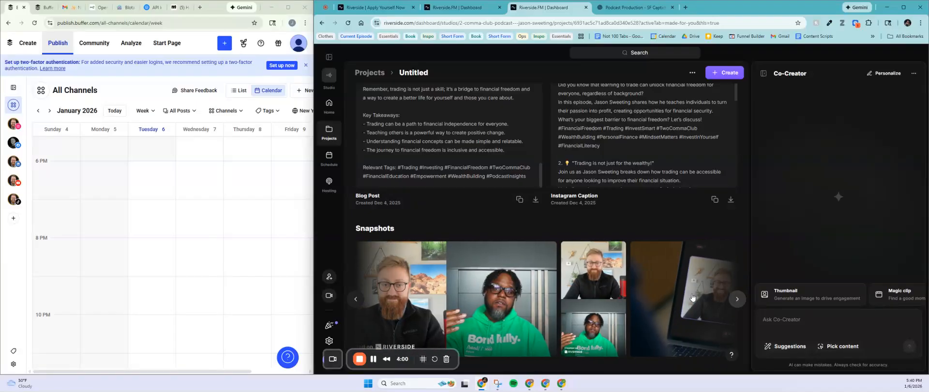
pyautogui.click(737, 300)
pyautogui.click(737, 299)
pyautogui.click(736, 300)
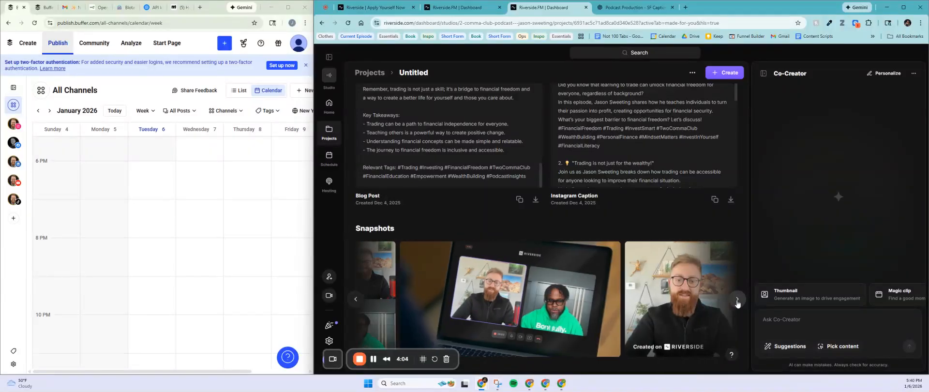
pyautogui.click(737, 300)
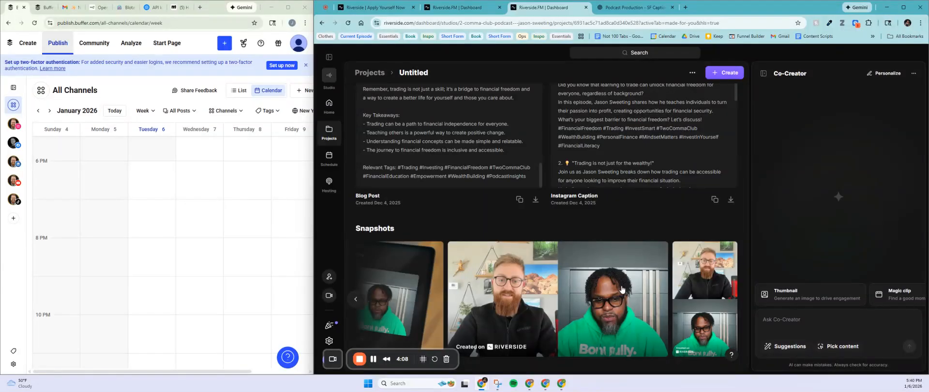
# Step: Go back to Magic Clips and open 'Apply Yourself Now' in the editor
pyautogui.scroll(10, 624, 306)
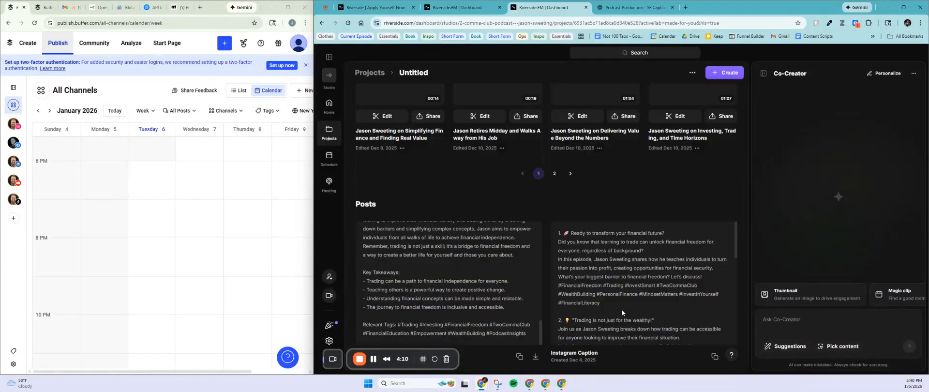
pyautogui.scroll(10, 625, 334)
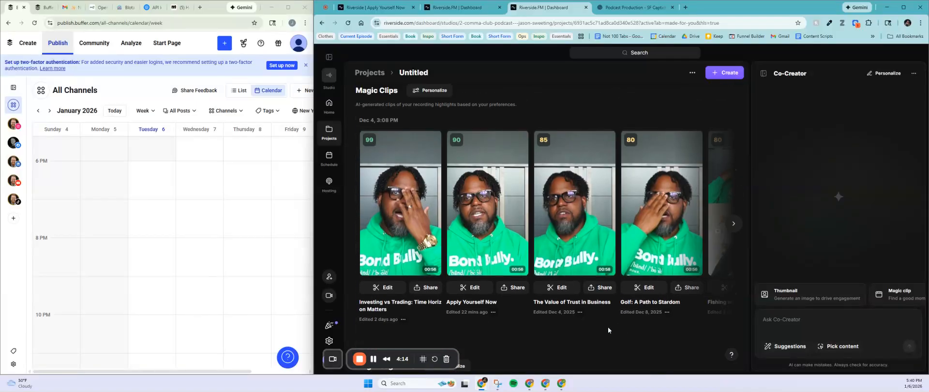
pyautogui.scroll(3, 622, 330)
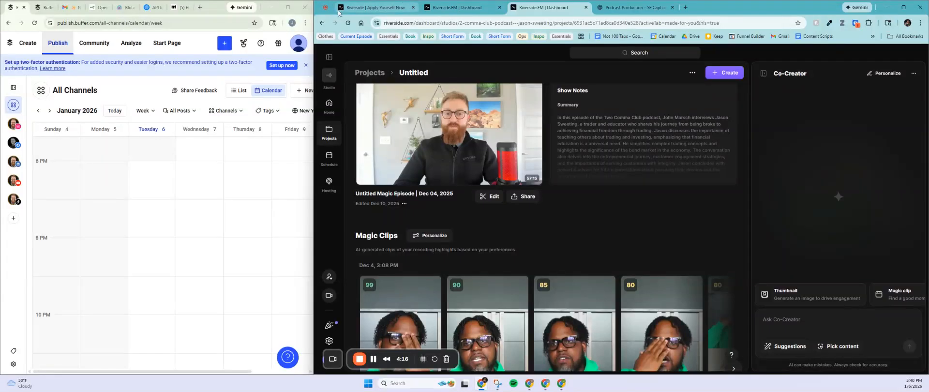
pyautogui.scroll(-2, 399, 309)
pyautogui.scroll(-2, 400, 308)
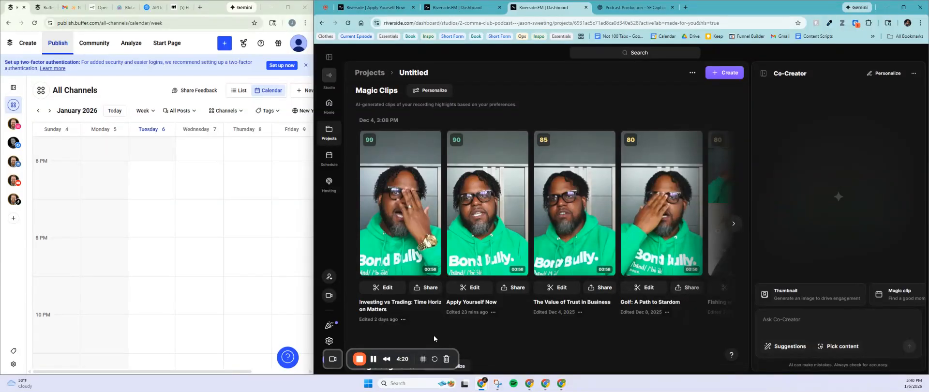
pyautogui.click(472, 289)
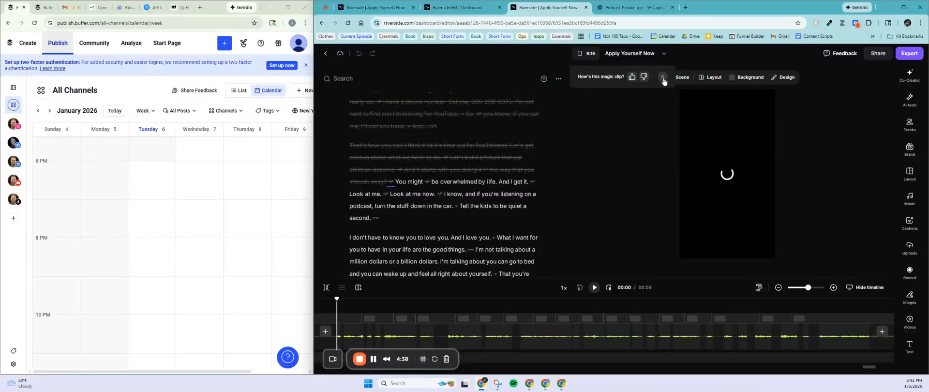
# Step: Dismiss the 'How's this magic clip?' rating prompt and read down the Apply Yourself Now transcript
pyautogui.click(664, 78)
pyautogui.scroll(-1, 463, 208)
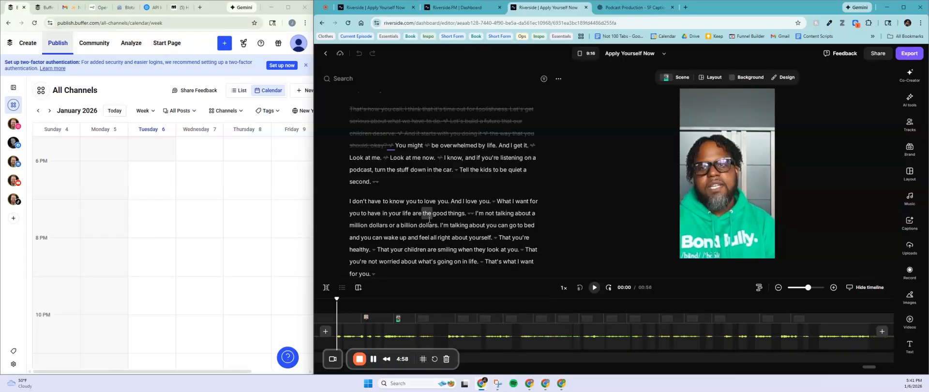
pyautogui.scroll(-1, 429, 222)
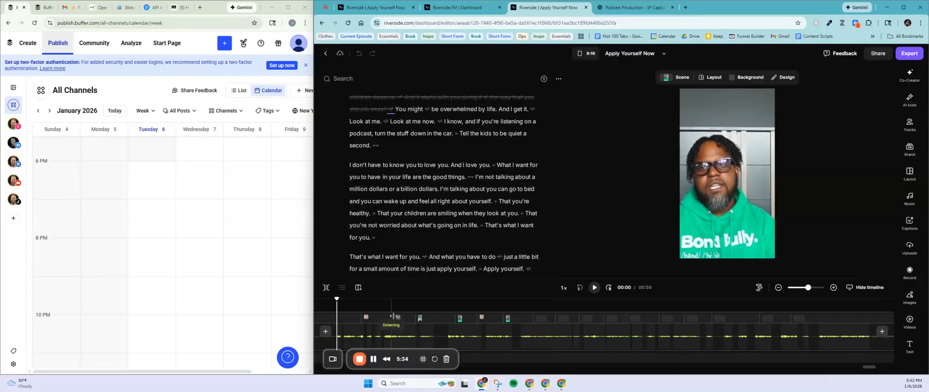
pyautogui.moveTo(449, 159)
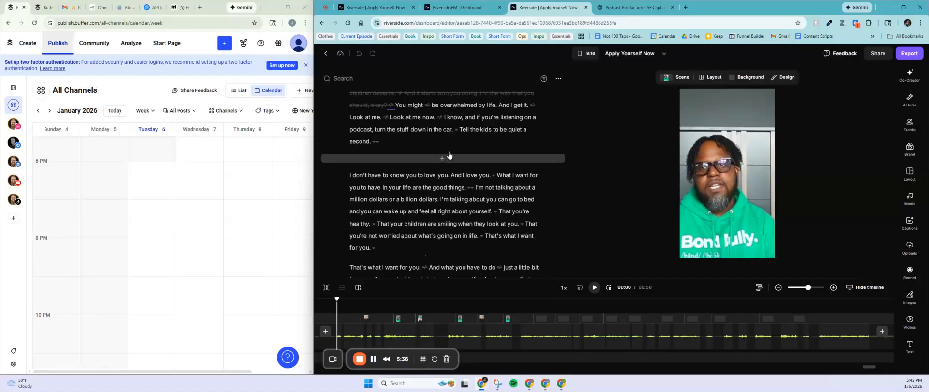
pyautogui.scroll(-1, 468, 181)
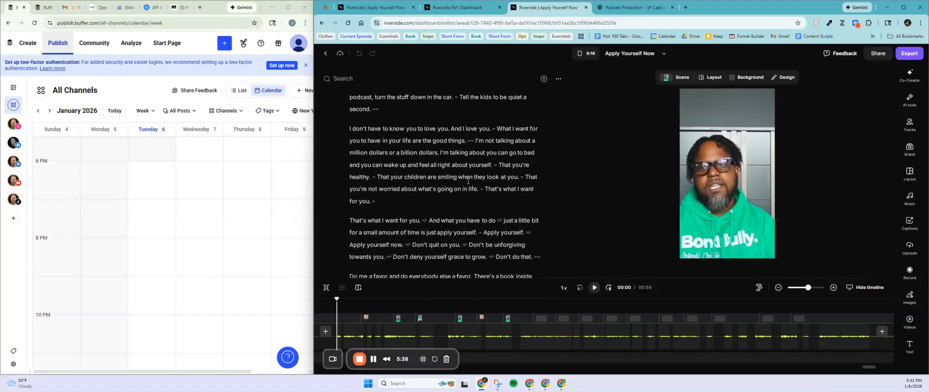
pyautogui.scroll(2, 457, 173)
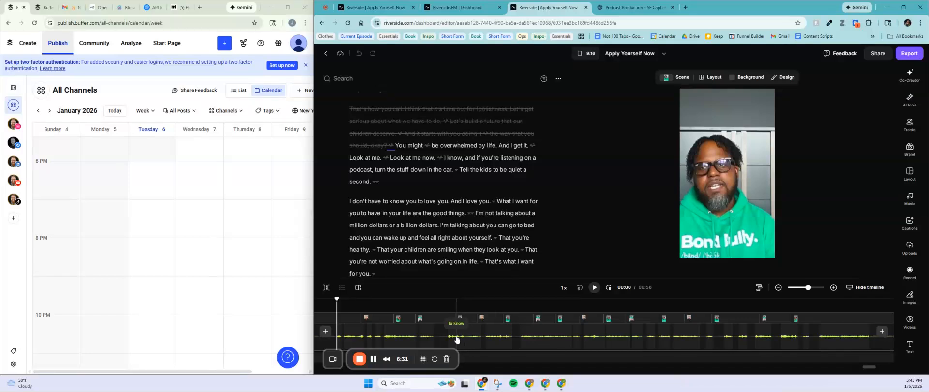
# Step: Put the playhead at 00:14 and select the speaker's track at that point
pyautogui.click(368, 339)
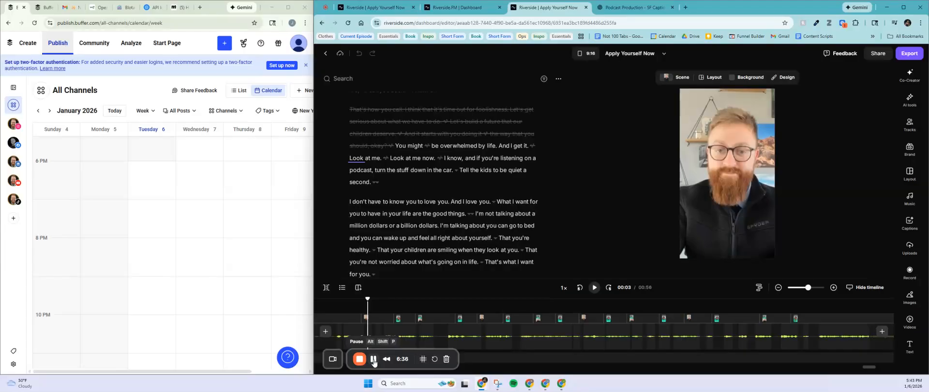
pyautogui.click(472, 335)
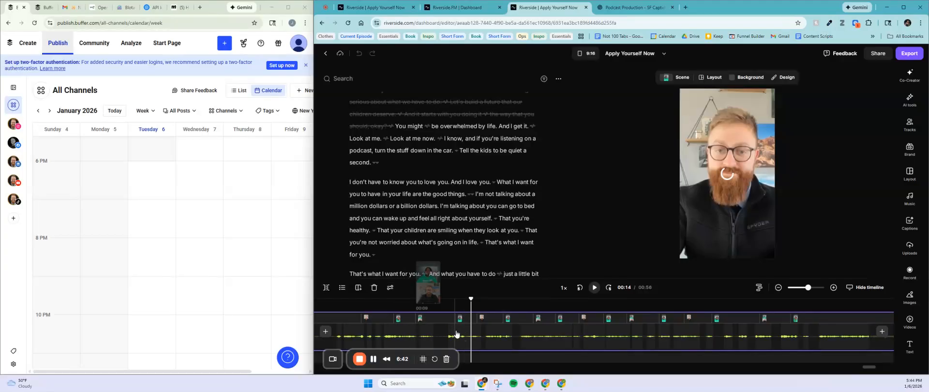
# Step: In Track settings, lower the green-shirted speaker's volume from 157% to 154%
pyautogui.click(391, 288)
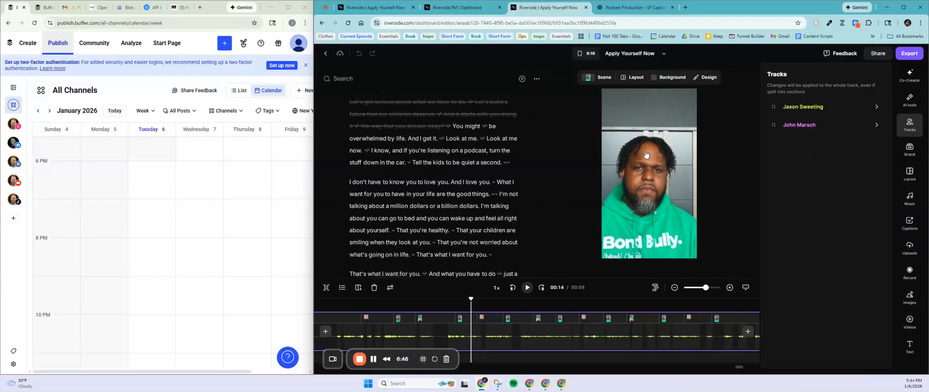
pyautogui.click(836, 107)
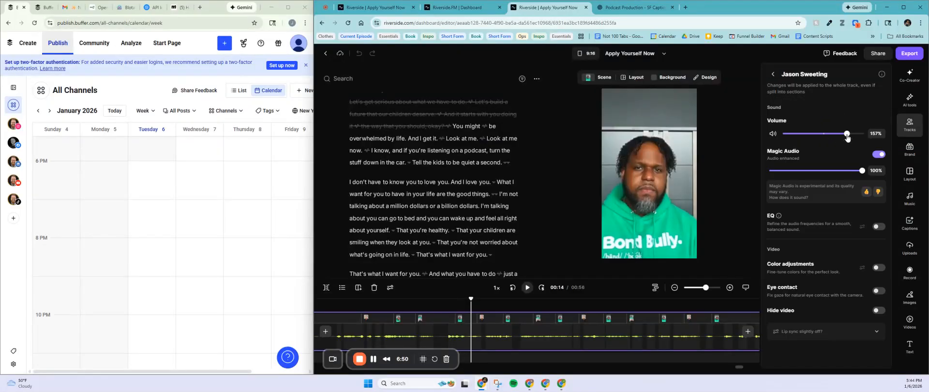
pyautogui.moveTo(847, 136); pyautogui.dragTo(825, 140)
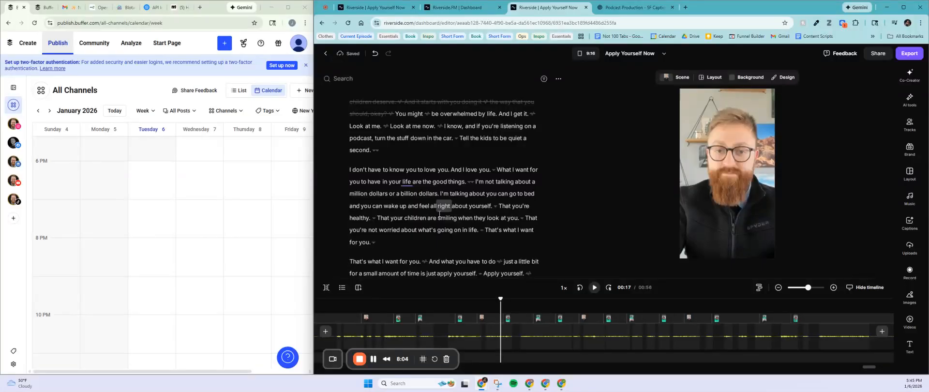
# Step: Restore the struck-out passage from "There's a business…" to "…stressful journey."
pyautogui.scroll(-4, 439, 214)
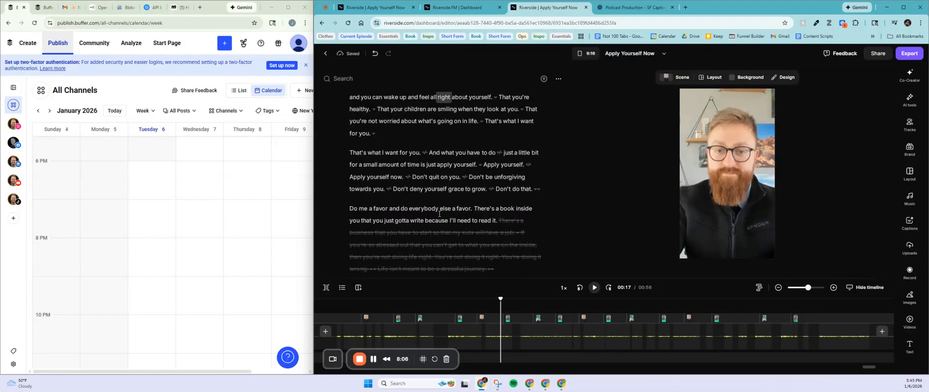
pyautogui.moveTo(497, 147); pyautogui.dragTo(502, 198)
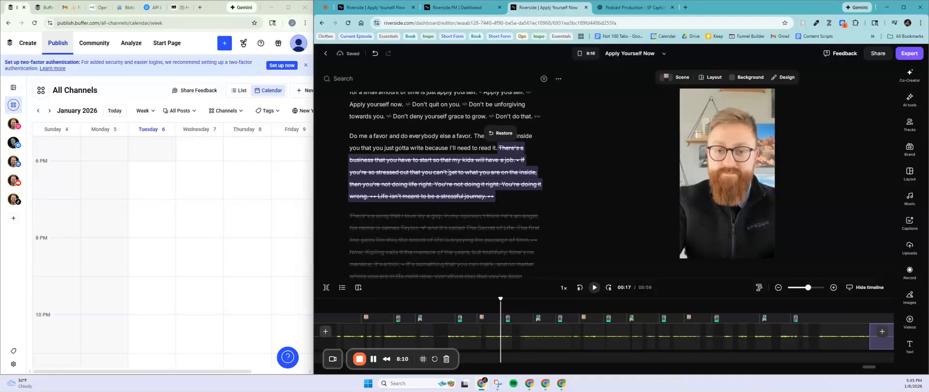
pyautogui.click(502, 135)
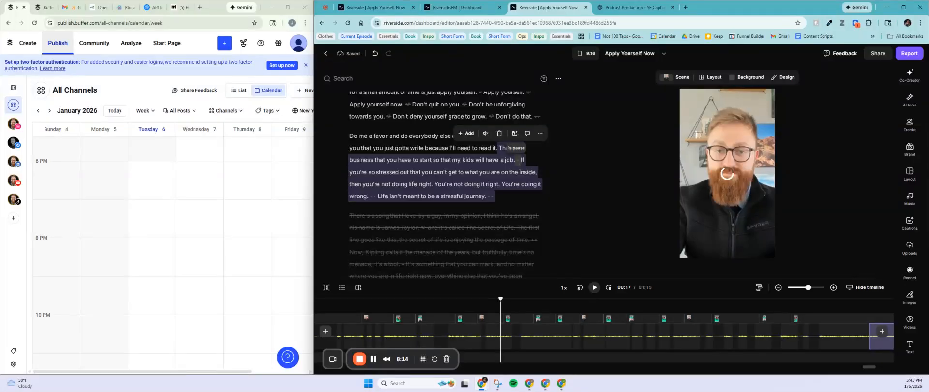
pyautogui.click(520, 163)
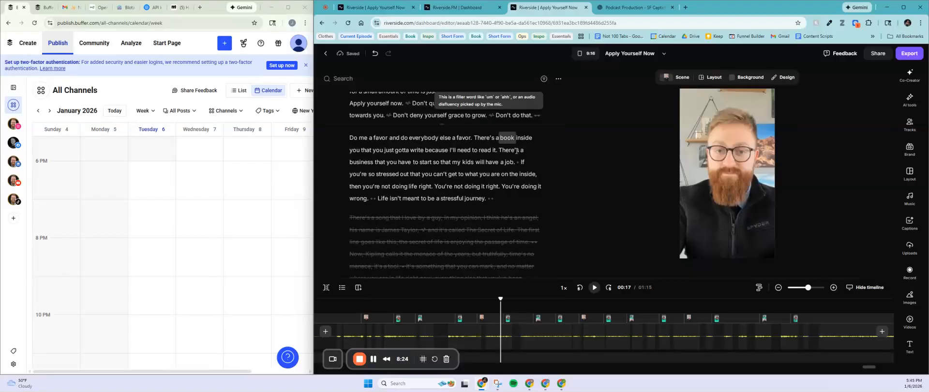
# Step: Delete the pauses after "job." and "journey." and select the "Do me a favor" paragraph
pyautogui.click(517, 161)
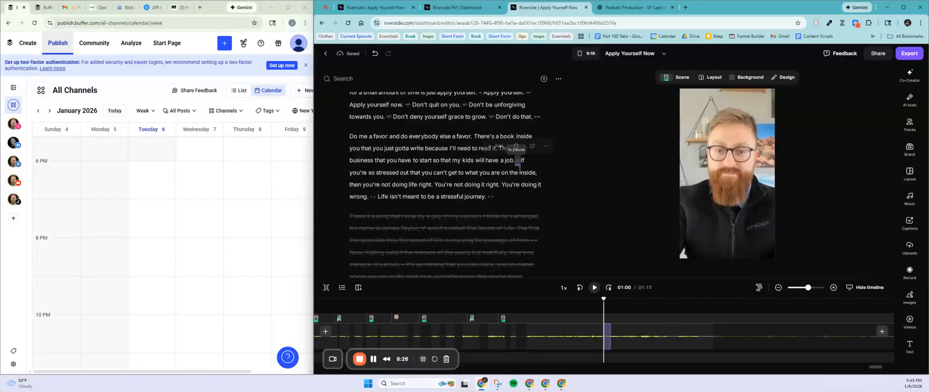
pyautogui.press('Delete')
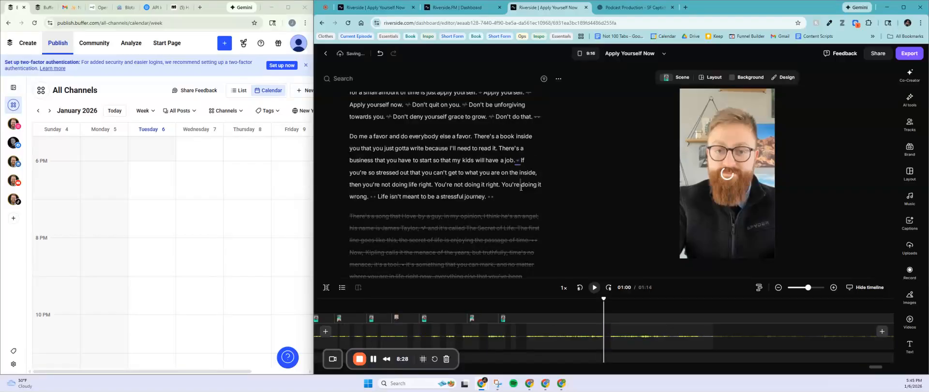
pyautogui.click(491, 197)
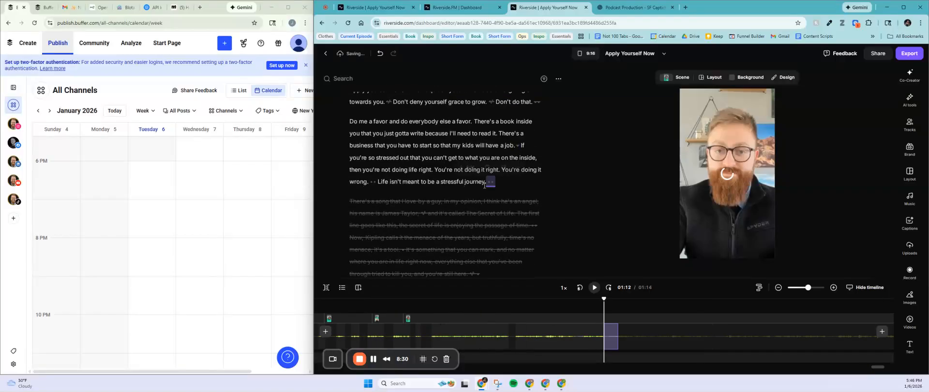
pyautogui.press('Delete')
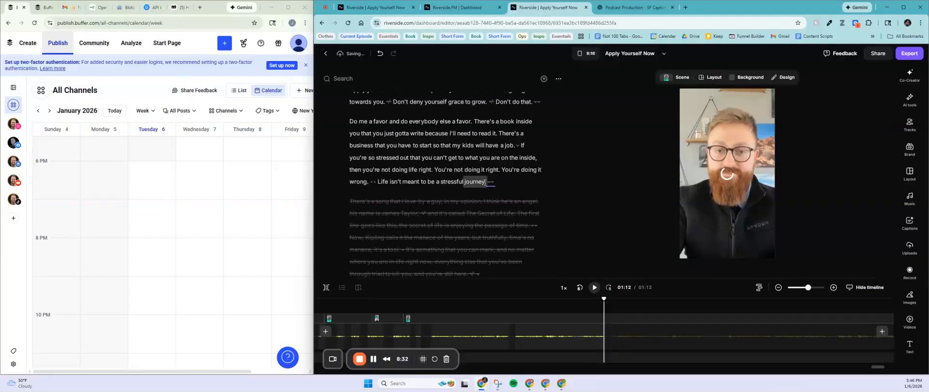
pyautogui.moveTo(486, 182); pyautogui.dragTo(353, 122)
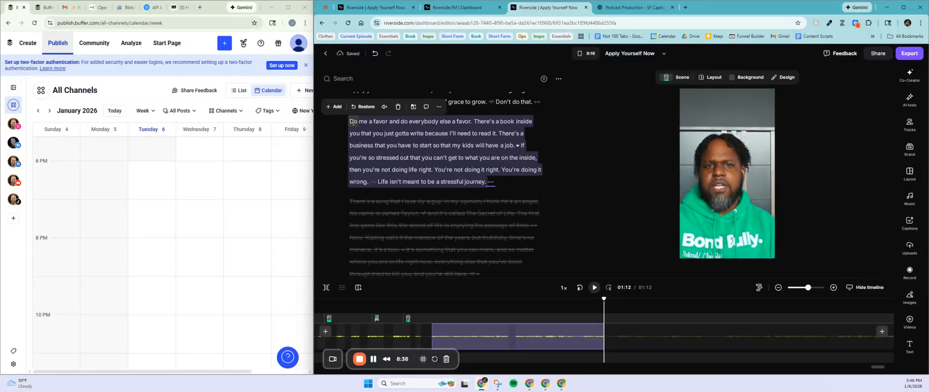
# Step: Delete the selected "Do me a favor" paragraph, bringing the clip down to 00:49
pyautogui.press('Delete')
pyautogui.scroll(3, 468, 167)
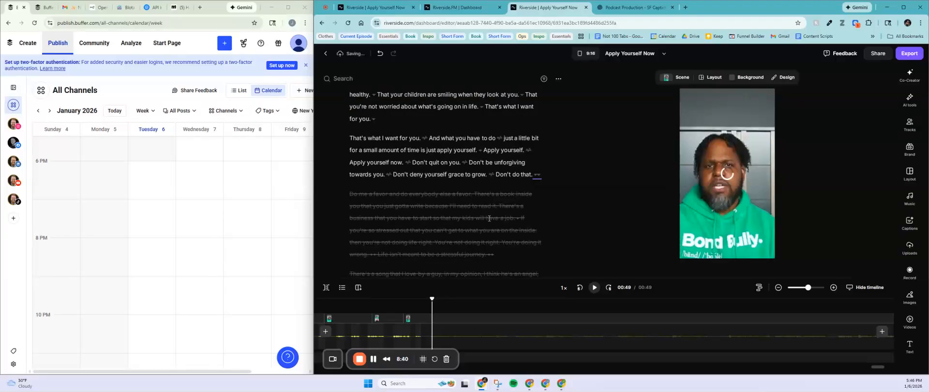
pyautogui.scroll(2, 489, 218)
pyautogui.scroll(2, 464, 186)
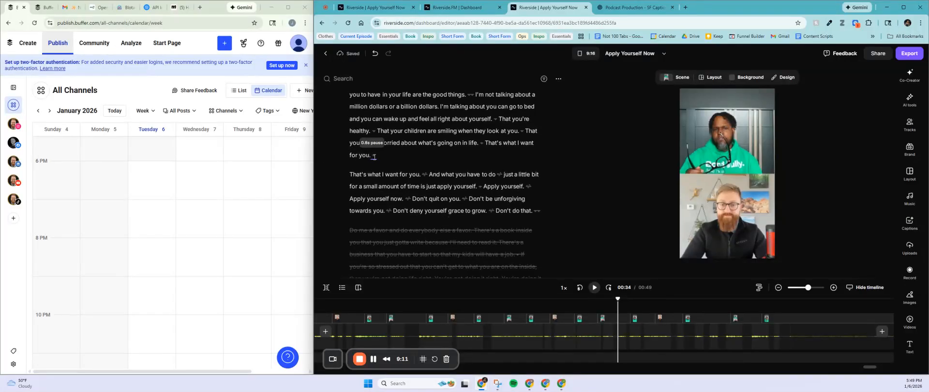
# Step: Move playback to the word "That's" and bring up the Captions style presets
pyautogui.click(357, 177)
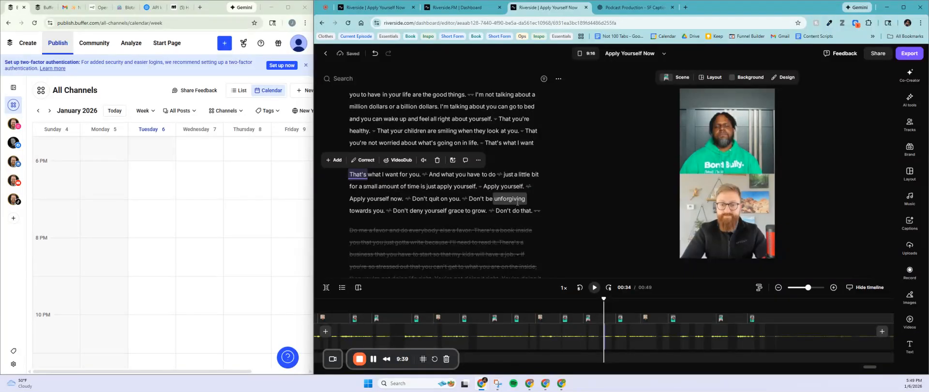
pyautogui.scroll(1, 450, 203)
pyautogui.scroll(-1, 456, 216)
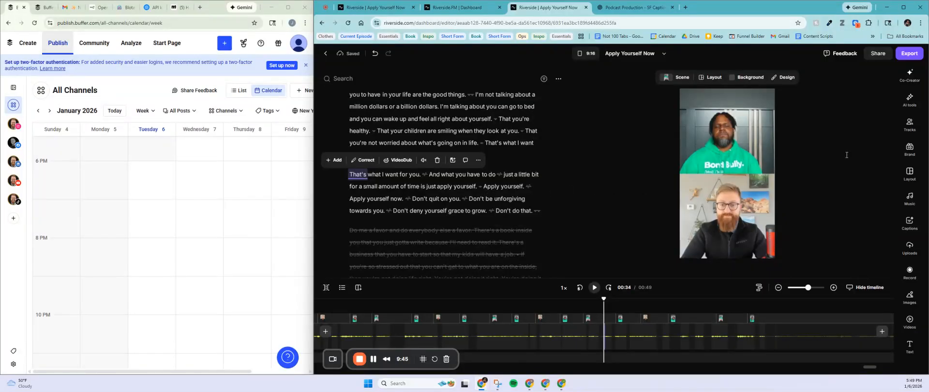
pyautogui.click(909, 221)
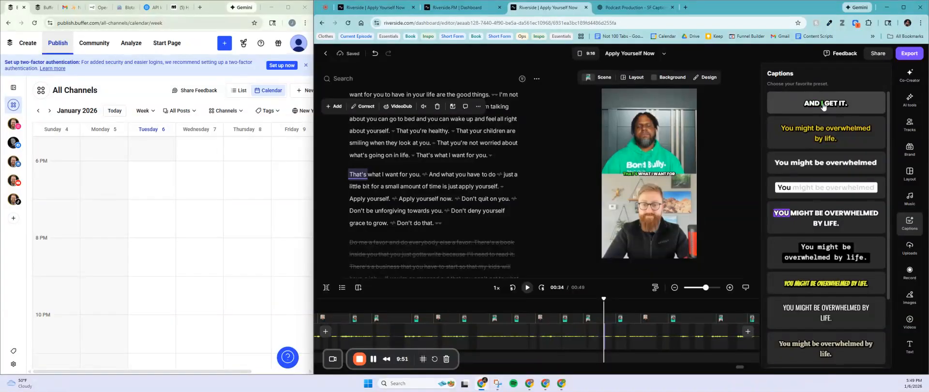
# Step: Apply the first caption preset at size L with a Lemon highlight colour
pyautogui.click(823, 106)
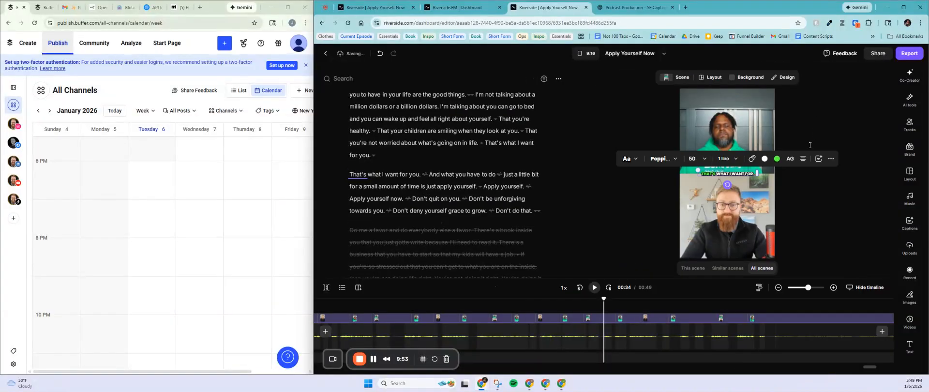
pyautogui.click(705, 158)
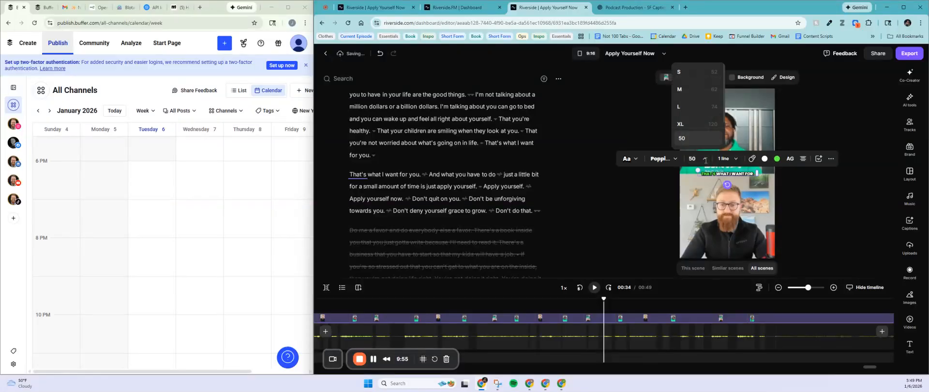
pyautogui.click(695, 116)
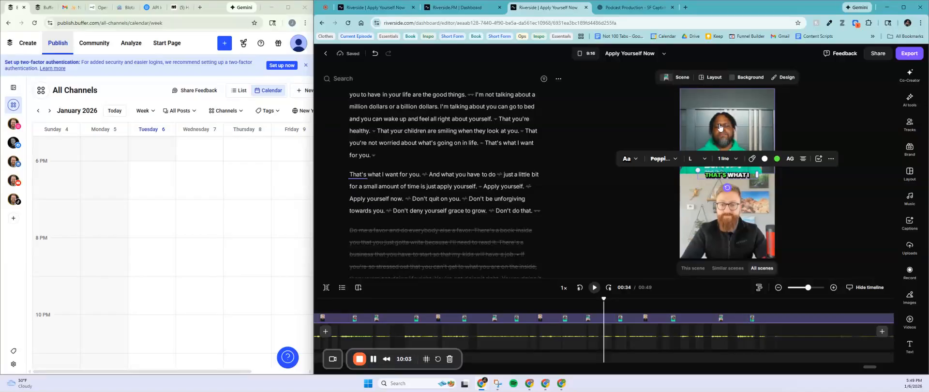
pyautogui.click(777, 159)
pyautogui.click(806, 131)
# Step: Move the caption lower in the preview onto the bottom speaker
pyautogui.click(794, 195)
pyautogui.click(800, 197)
pyautogui.moveTo(724, 176); pyautogui.dragTo(725, 240)
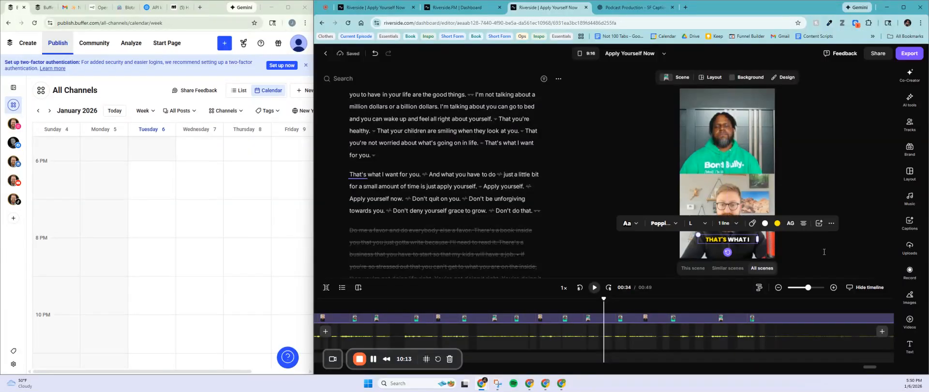
pyautogui.click(805, 258)
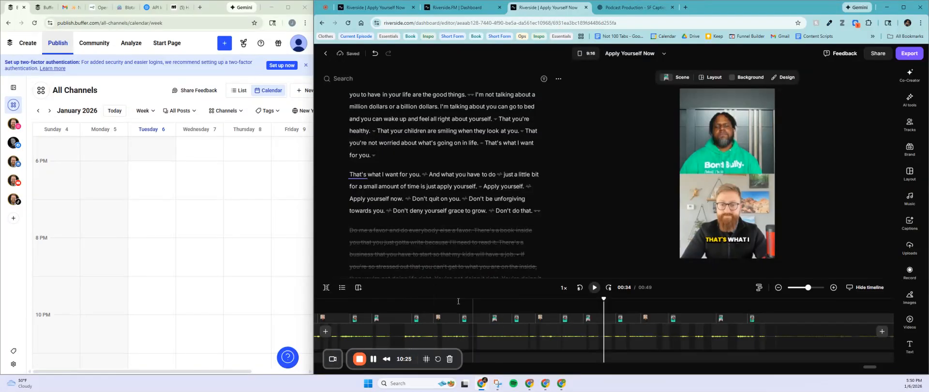
# Step: Scrub from 00:17 back to the clip start and 00:03 to check captions, then open Scene templates
pyautogui.click(459, 319)
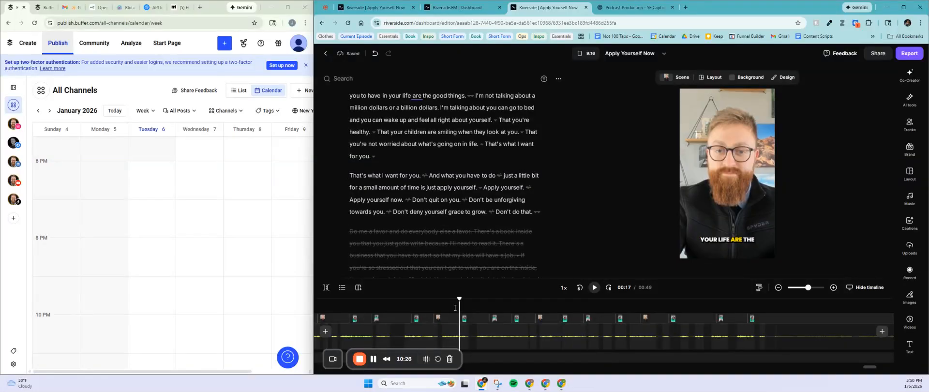
pyautogui.click(340, 305)
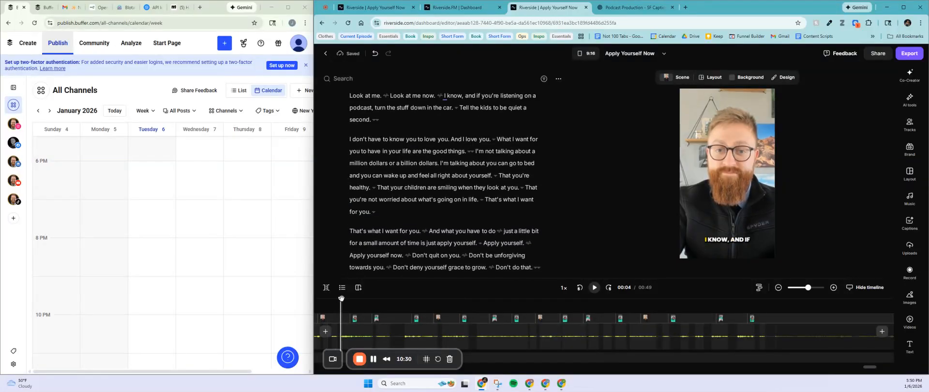
pyautogui.click(317, 300)
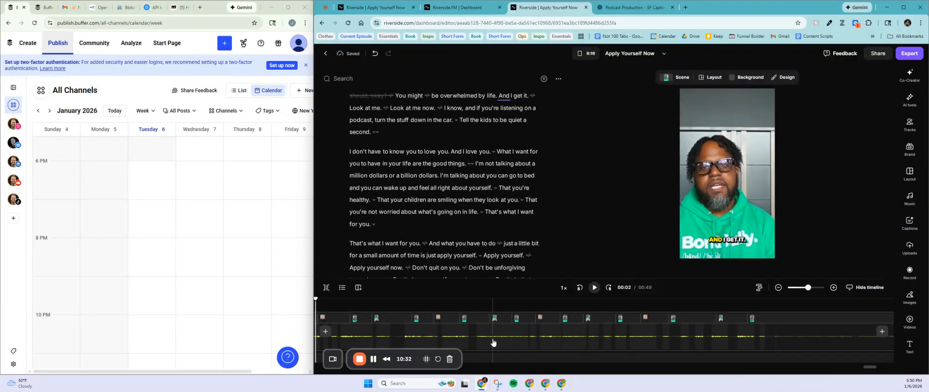
pyautogui.moveTo(867, 367)
pyautogui.mouseDown()
pyautogui.moveTo(859, 368)
pyautogui.moveTo(866, 369)
pyautogui.mouseUp()
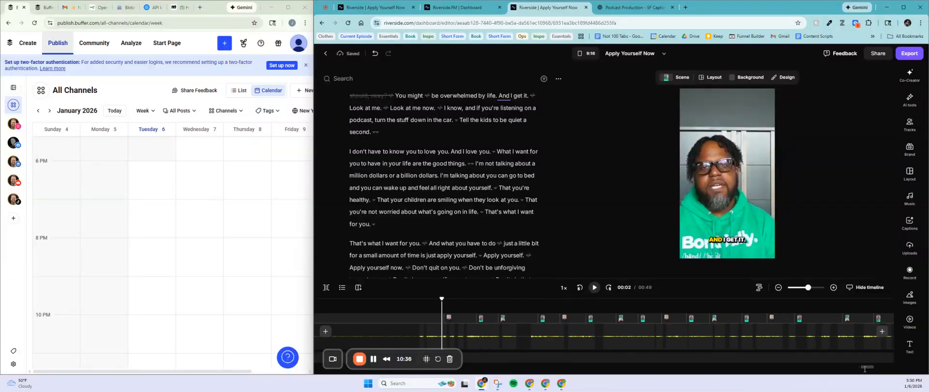
pyautogui.click(427, 301)
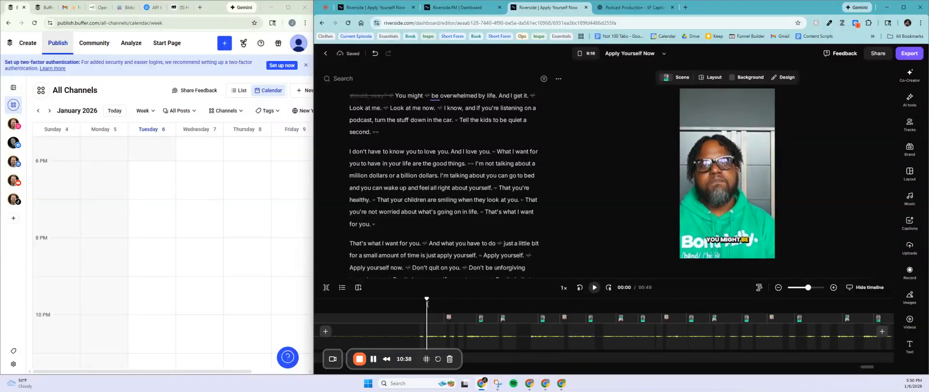
pyautogui.click(447, 304)
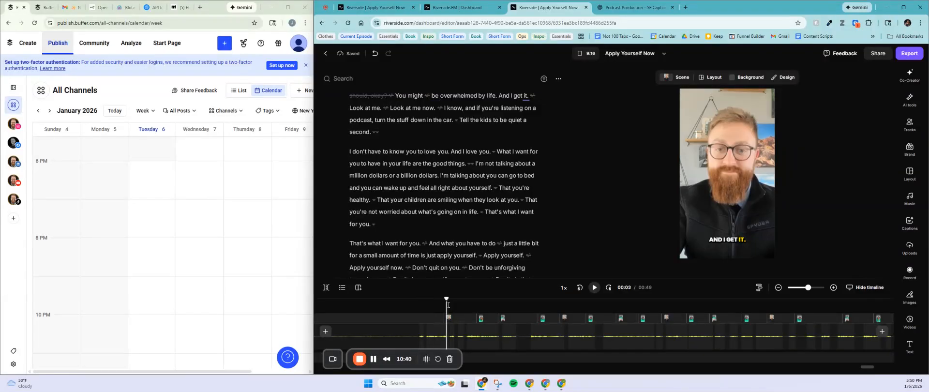
pyautogui.click(682, 78)
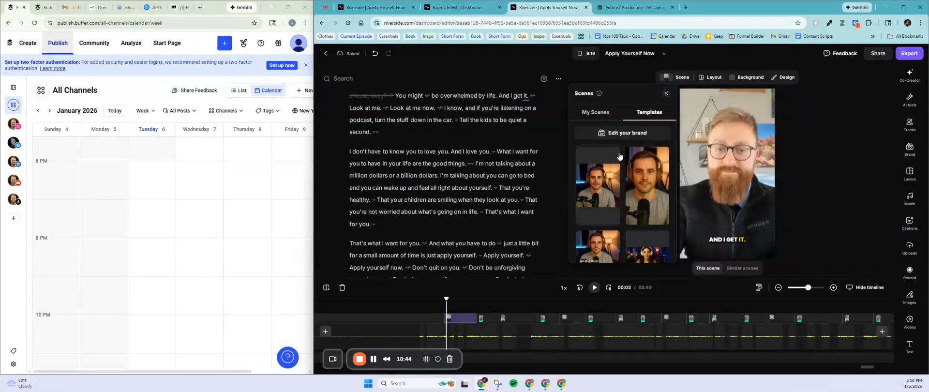
pyautogui.click(707, 78)
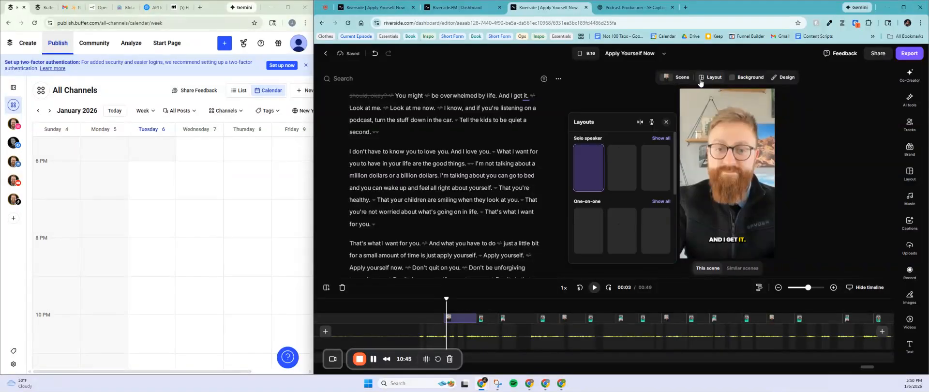
pyautogui.click(585, 178)
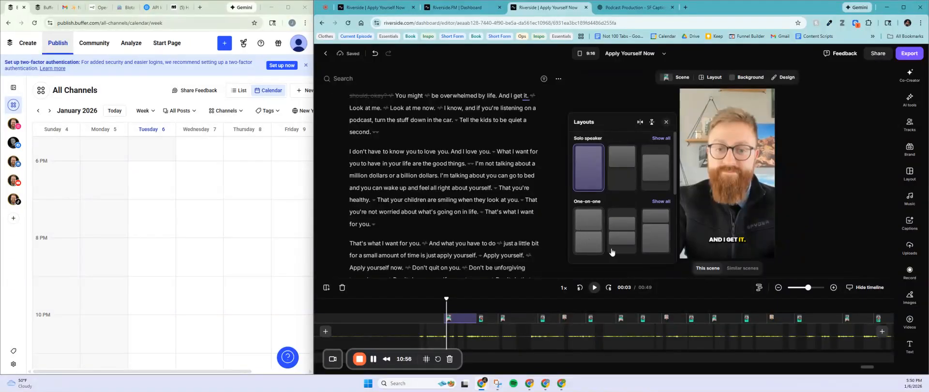
pyautogui.click(482, 304)
pyautogui.moveTo(482, 303); pyautogui.dragTo(446, 300)
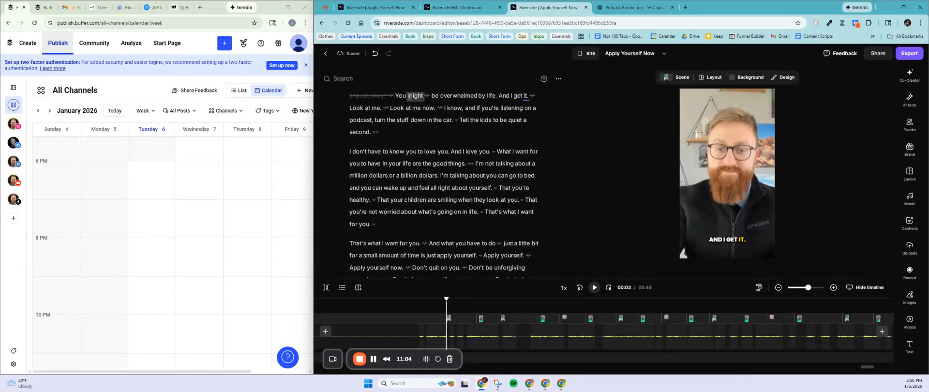
pyautogui.scroll(1, 437, 133)
pyautogui.scroll(-2, 446, 154)
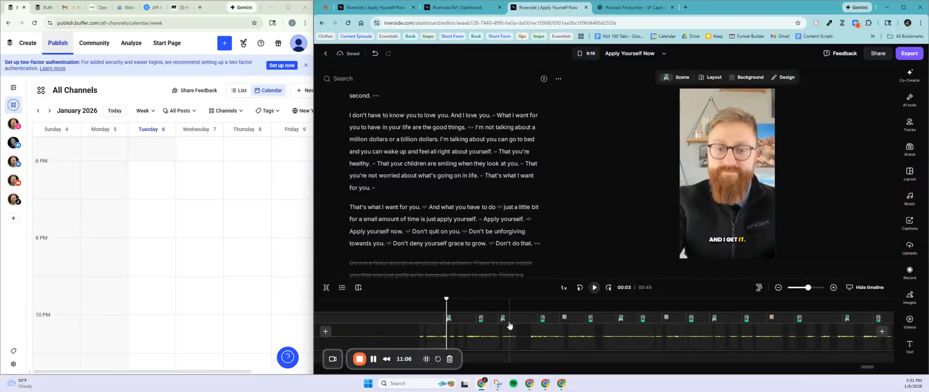
# Step: Give the 00:15 and 00:27 scenes the first One-on-one stacked layout, then move to 00:39
pyautogui.click(564, 306)
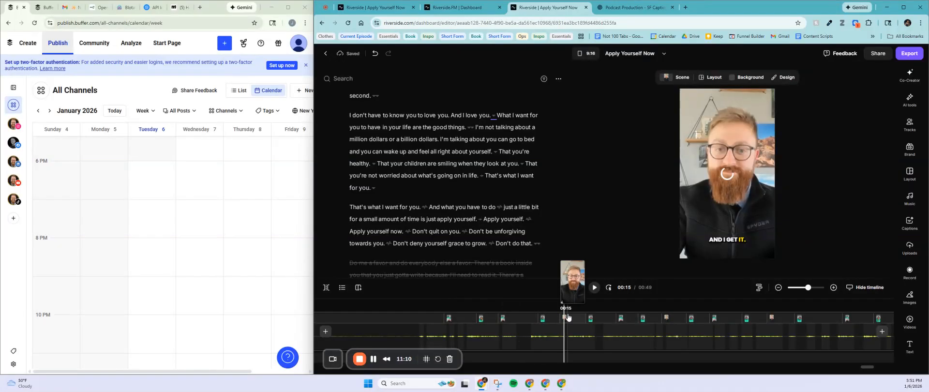
pyautogui.click(708, 80)
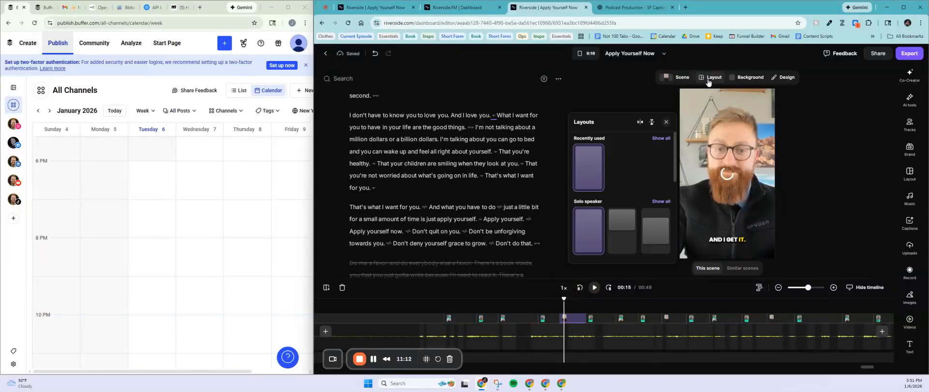
pyautogui.click(599, 222)
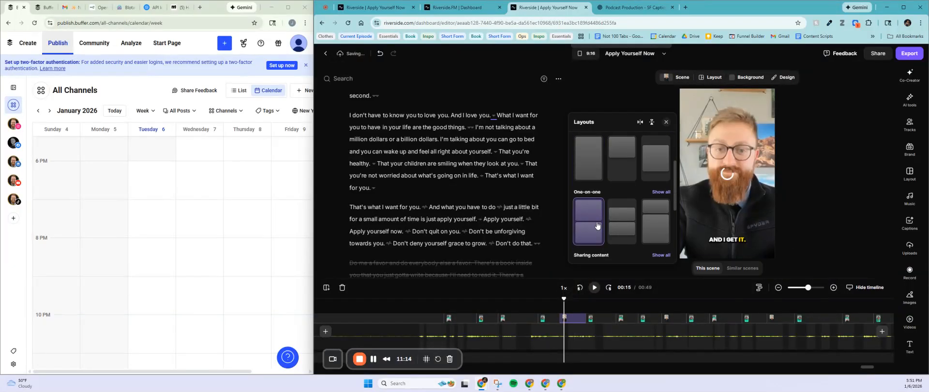
pyautogui.click(668, 306)
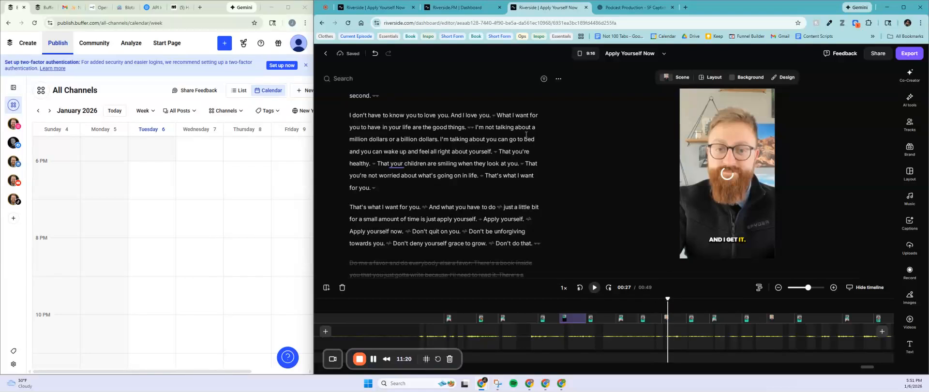
pyautogui.click(710, 77)
pyautogui.scroll(-3, 595, 187)
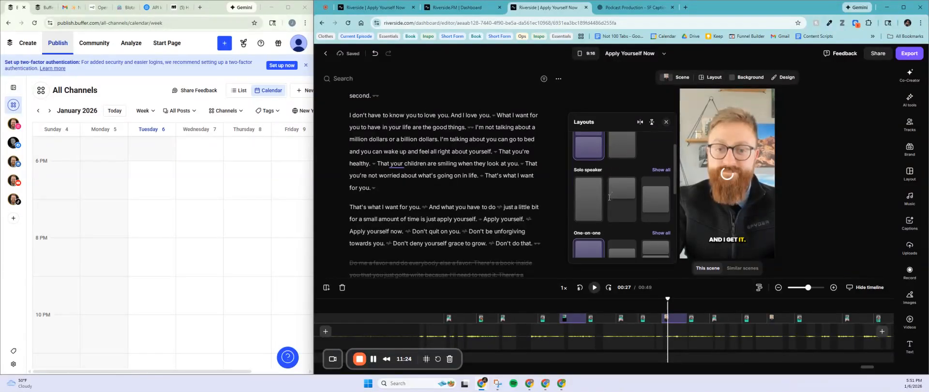
pyautogui.click(586, 224)
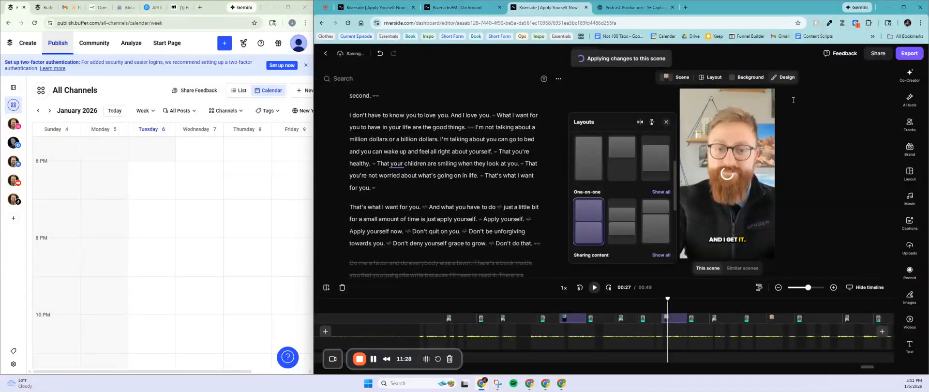
pyautogui.click(813, 201)
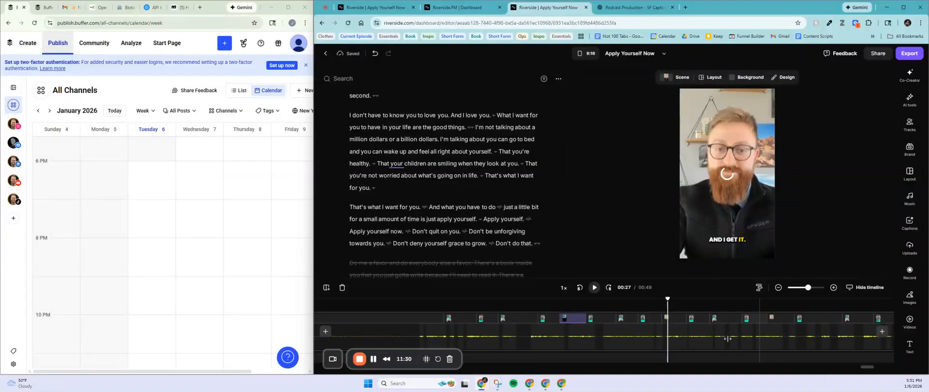
pyautogui.moveTo(867, 367); pyautogui.dragTo(868, 368)
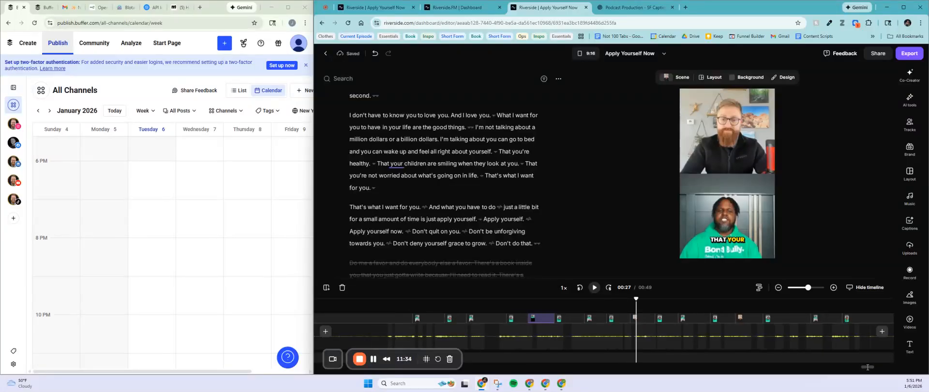
pyautogui.click(740, 305)
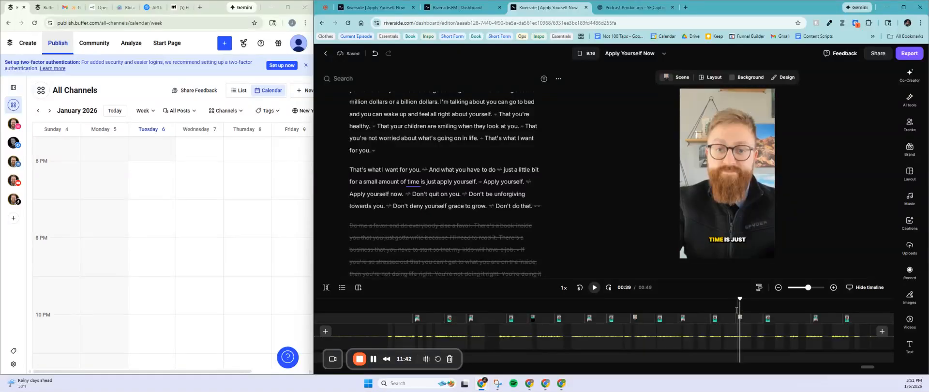
# Step: Apply the recently used split layout to the 00:39 scene so both speakers show
pyautogui.click(707, 82)
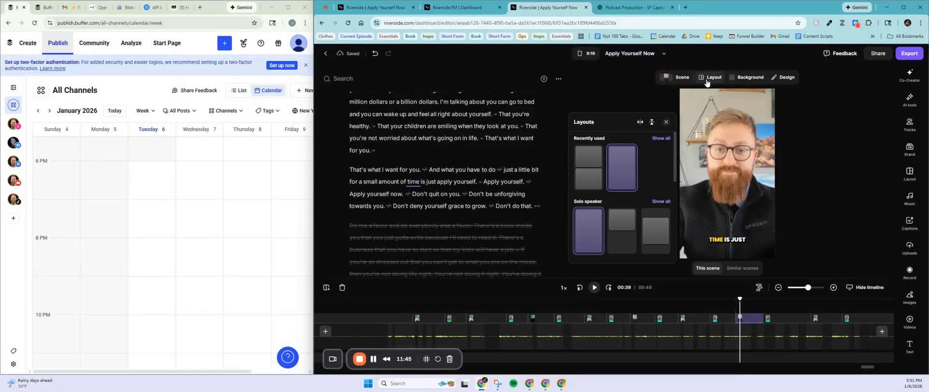
pyautogui.click(588, 174)
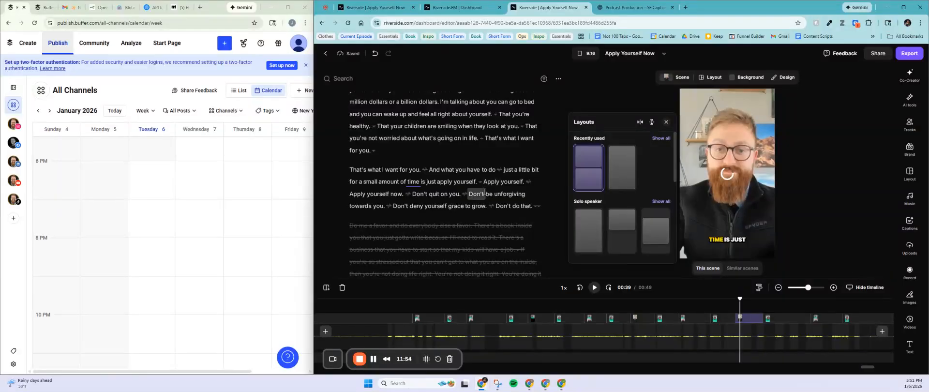
pyautogui.moveTo(868, 367); pyautogui.dragTo(870, 367)
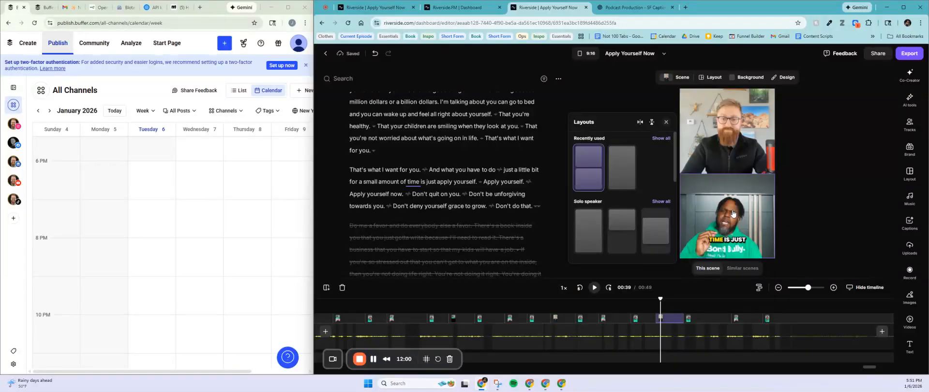
pyautogui.click(801, 168)
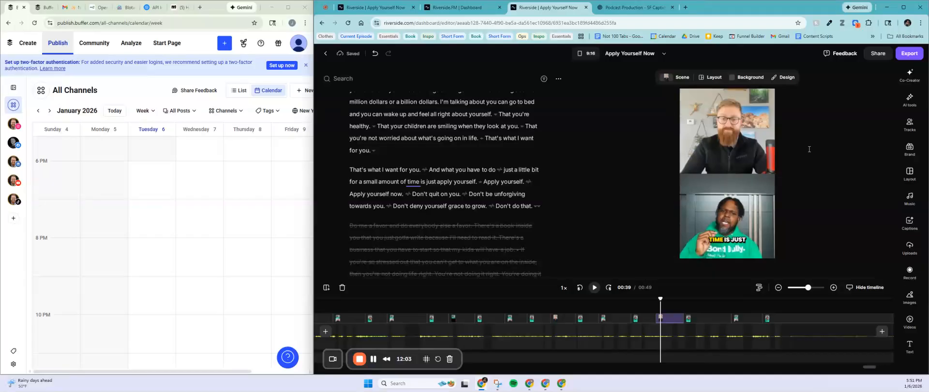
# Step: Export the 00:49 clip at 2160p 4K with the watermark removed and keep editing
pyautogui.click(907, 54)
pyautogui.click(894, 124)
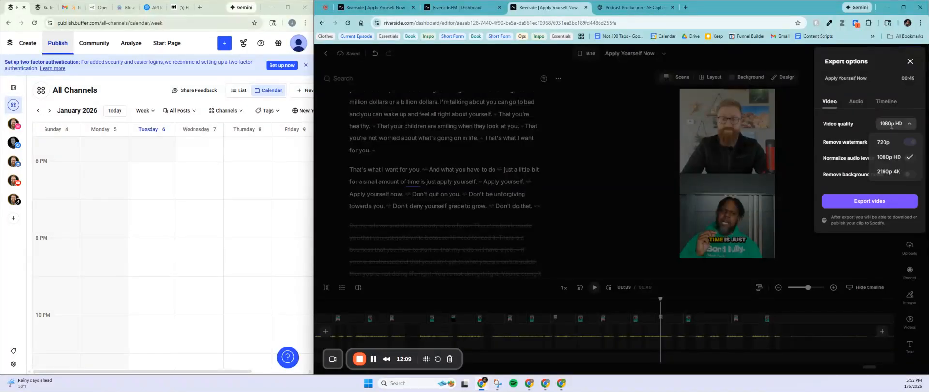
pyautogui.click(895, 177)
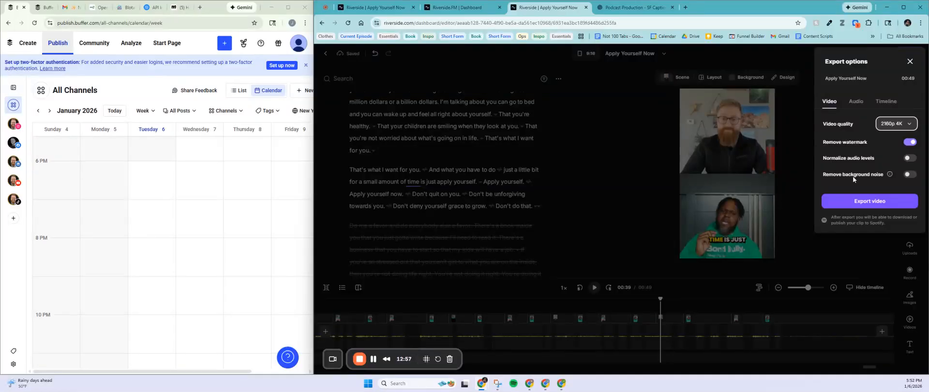
pyautogui.click(858, 203)
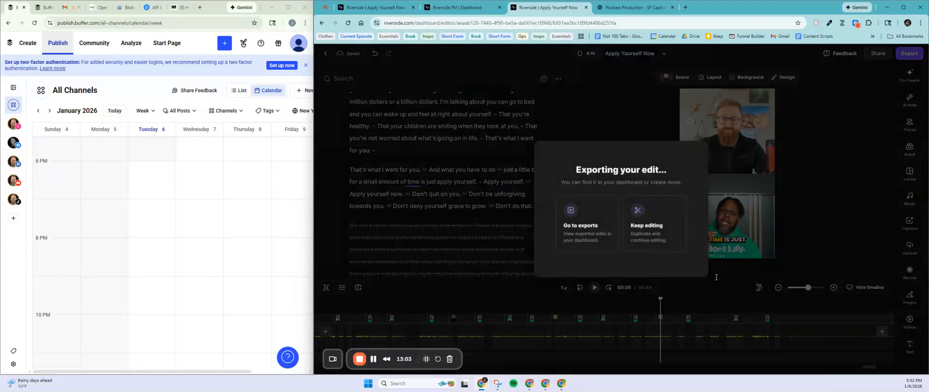
pyautogui.click(646, 245)
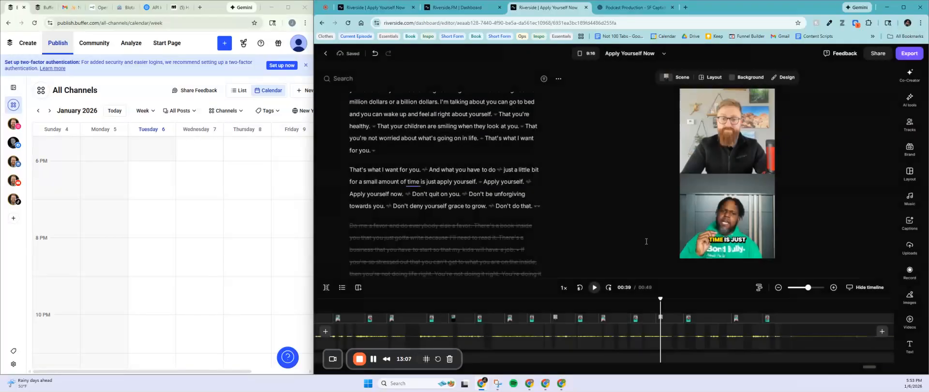
# Step: Copy the transcript from 'You might' to 'Don't do that.' and go to the SF Captions ChatGPT chat
pyautogui.scroll(2, 468, 205)
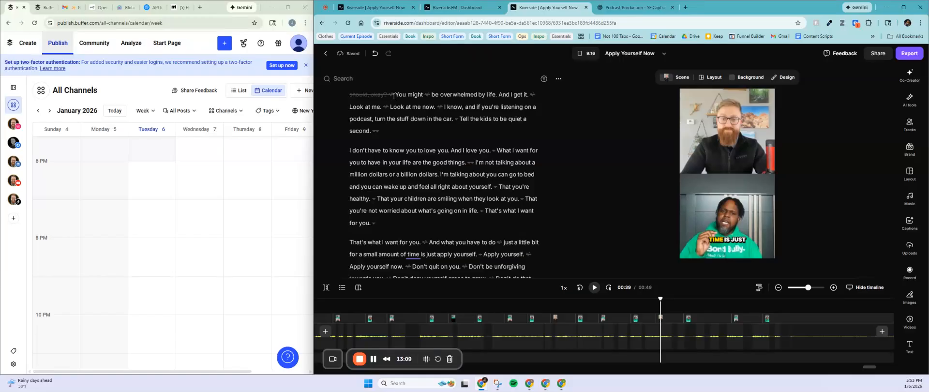
pyautogui.moveTo(395, 95); pyautogui.dragTo(530, 243)
pyautogui.scroll(-1, 412, 189)
pyautogui.hotkey('ctrl', 'c')
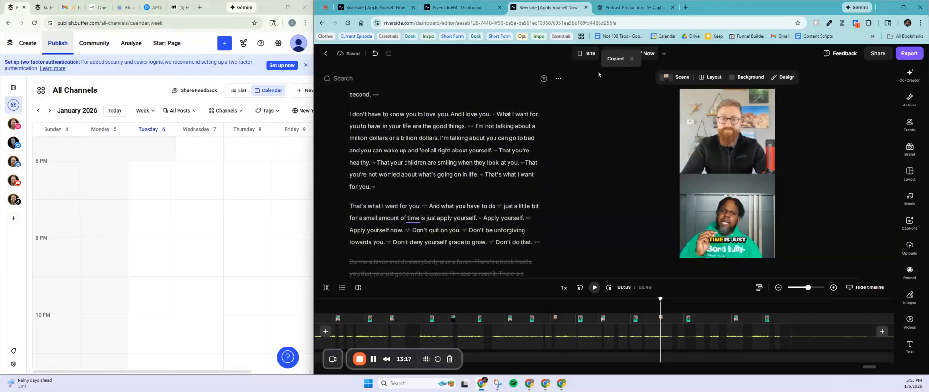
pyautogui.click(619, 9)
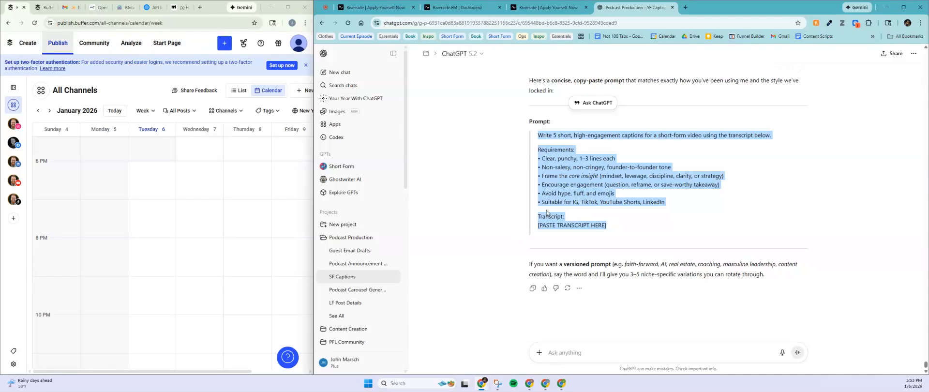
# Step: Send ChatGPT 'caption this one' followed by the pasted clip transcript
pyautogui.click(605, 303)
pyautogui.click(566, 352)
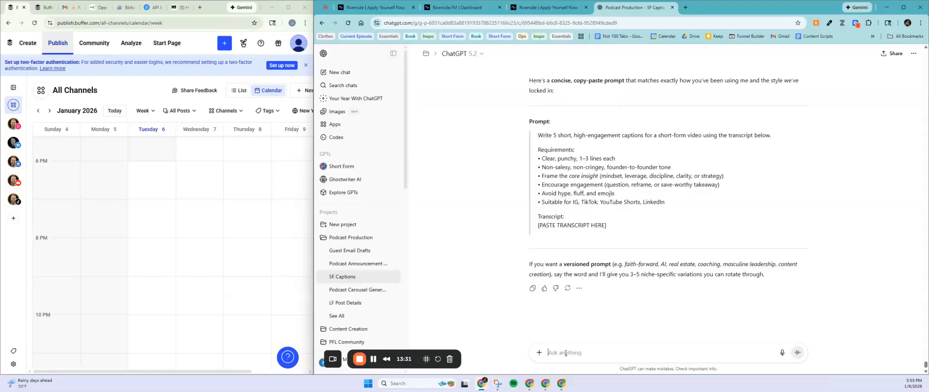
pyautogui.write('caption this one')
pyautogui.hotkey('shift', 'Return')
pyautogui.press('ctrl')
pyautogui.hotkey('ctrl', 'v')
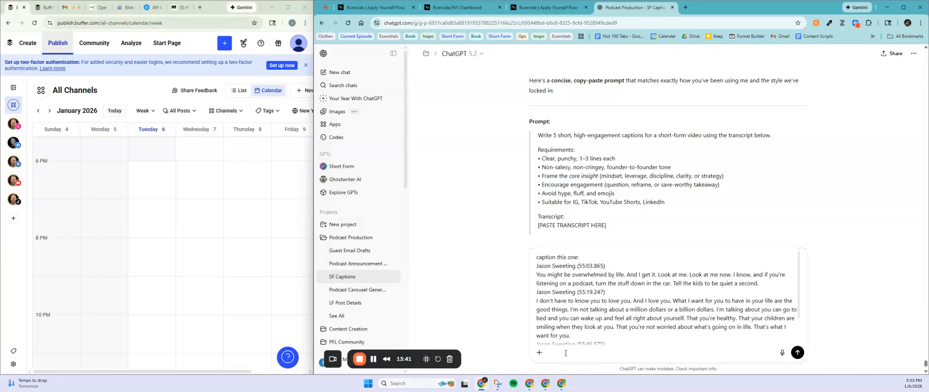
pyautogui.scroll(-5, 641, 297)
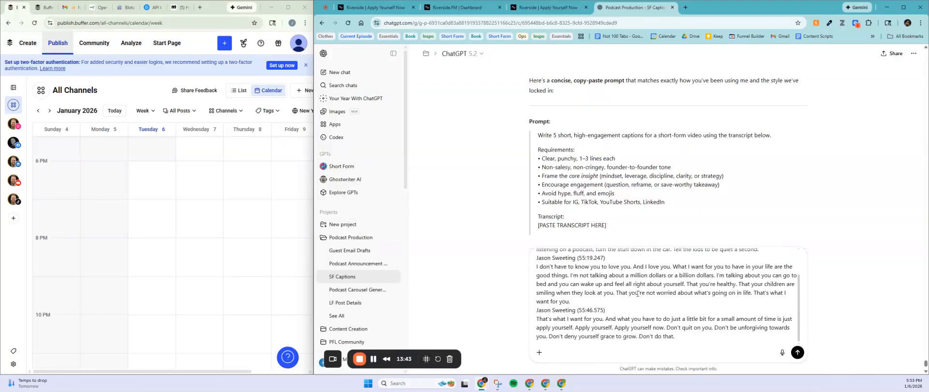
pyautogui.scroll(1, 649, 303)
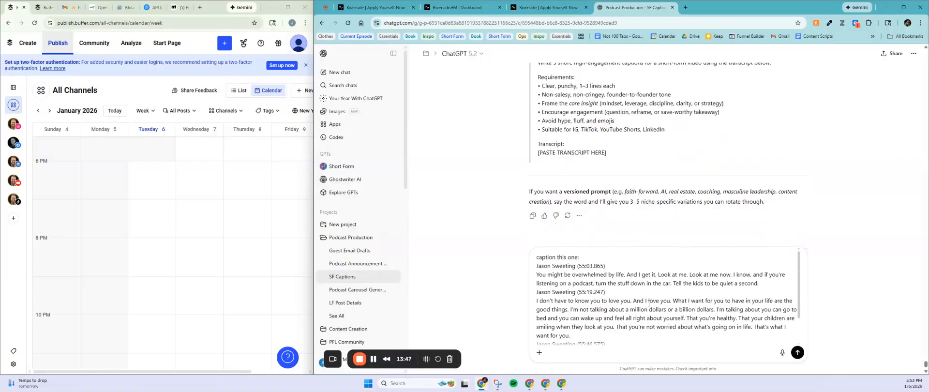
pyautogui.press('Return')
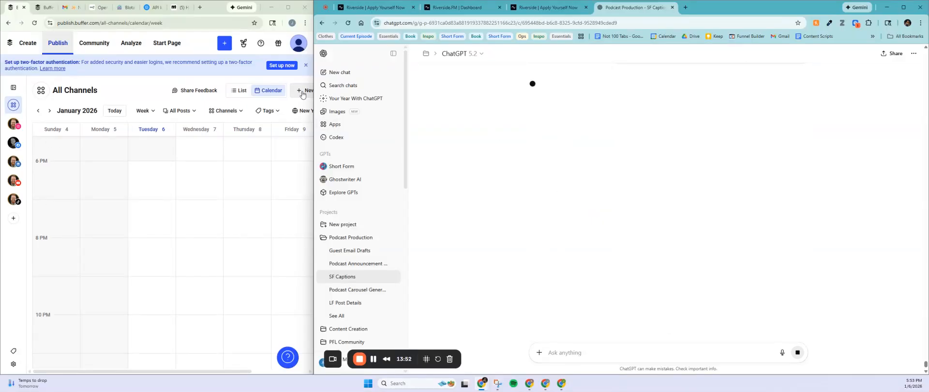
# Step: Advance the Buffer calendar to the week starting March 1
pyautogui.click(50, 111)
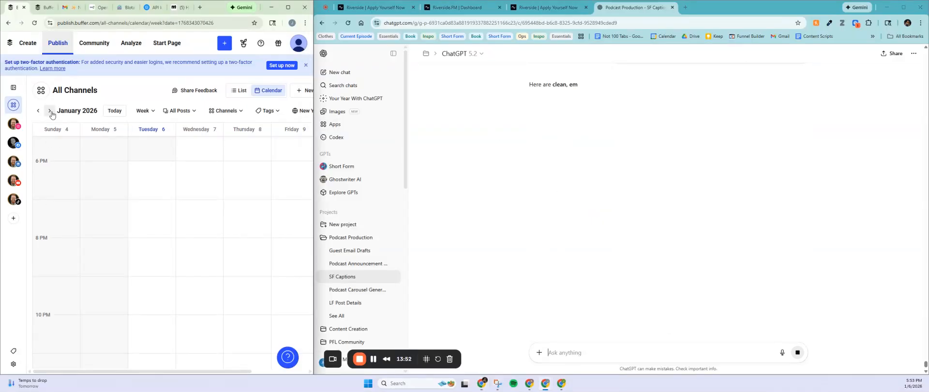
pyautogui.click(49, 111)
pyautogui.click(50, 111)
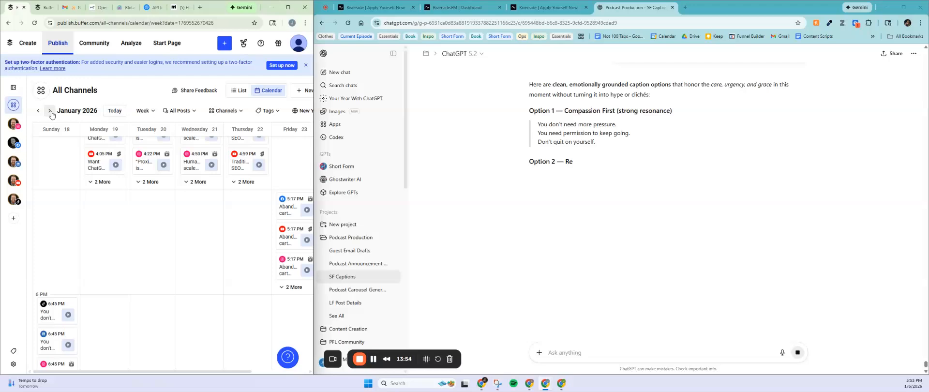
pyautogui.click(50, 111)
pyautogui.click(50, 111)
pyautogui.click(50, 110)
pyautogui.click(50, 111)
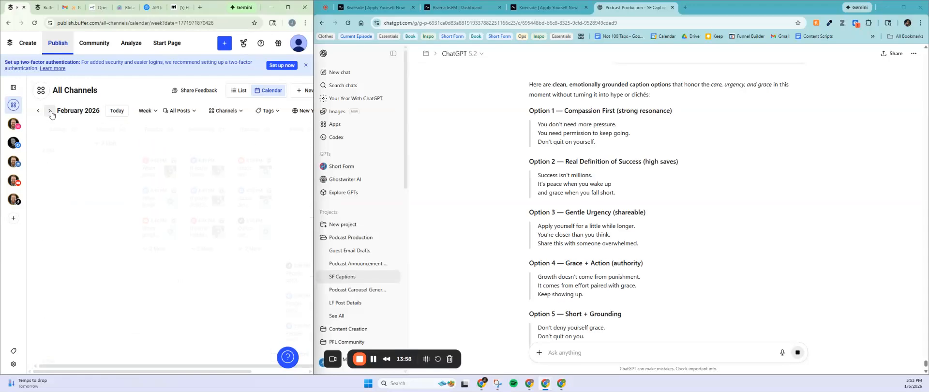
pyautogui.click(49, 111)
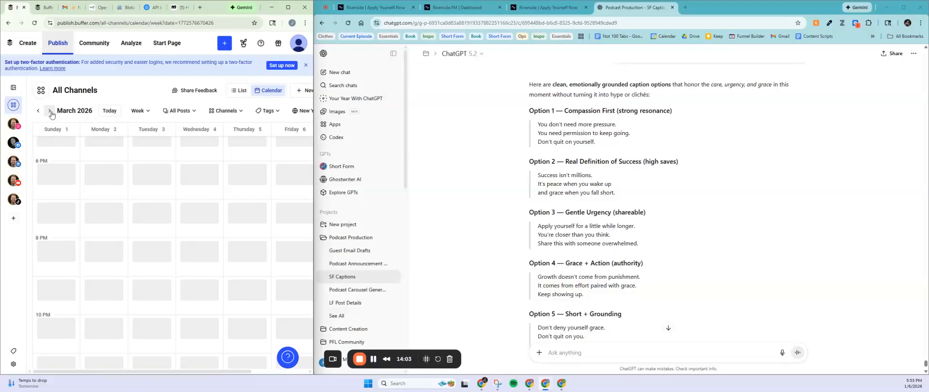
# Step: Start a post for Instagram, Facebook, LinkedIn, YouTube and TikTok with the Option 5 caption
pyautogui.click(305, 92)
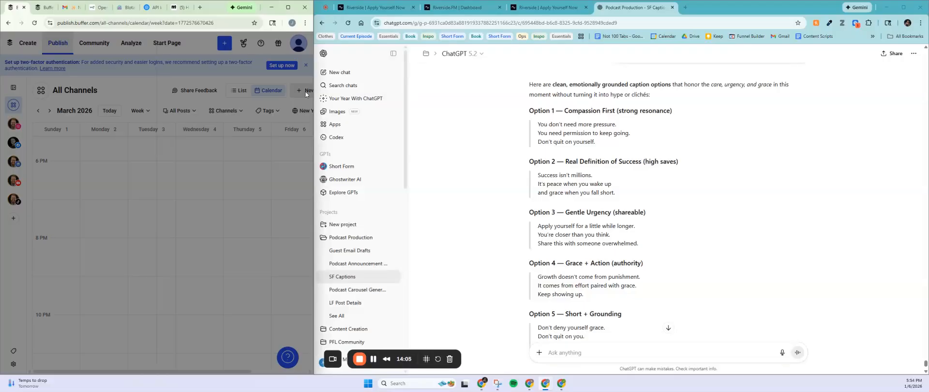
pyautogui.click(44, 96)
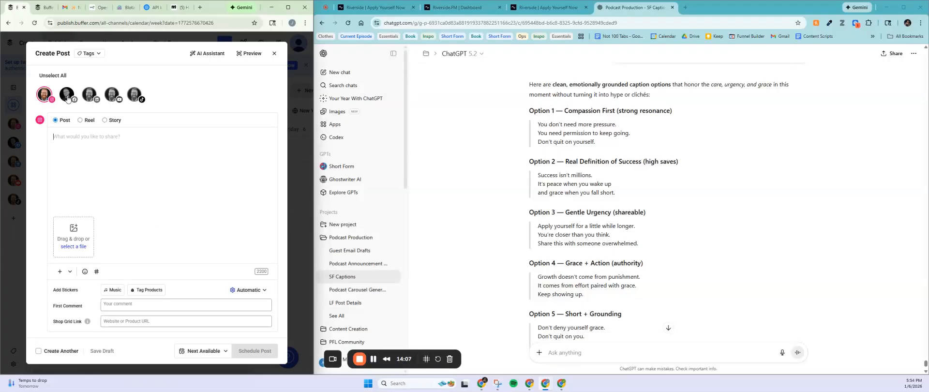
pyautogui.click(65, 97)
pyautogui.click(89, 94)
pyautogui.click(112, 95)
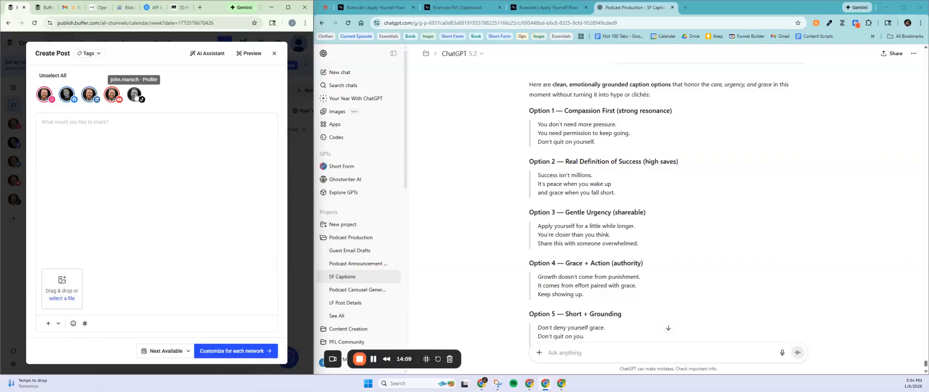
pyautogui.click(135, 95)
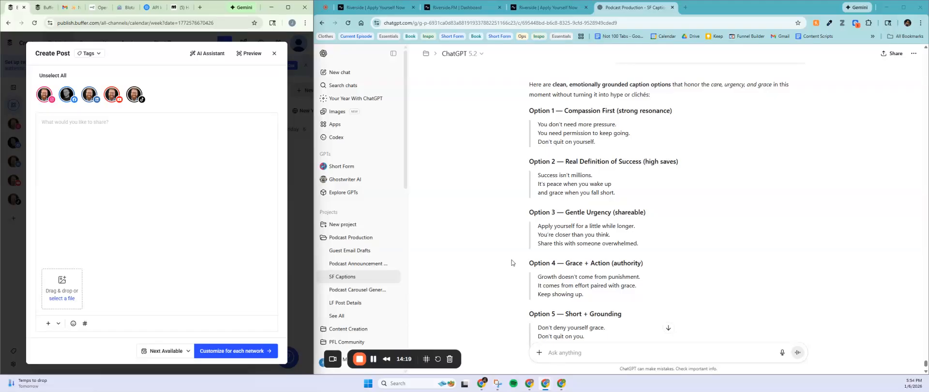
pyautogui.scroll(-1, 512, 263)
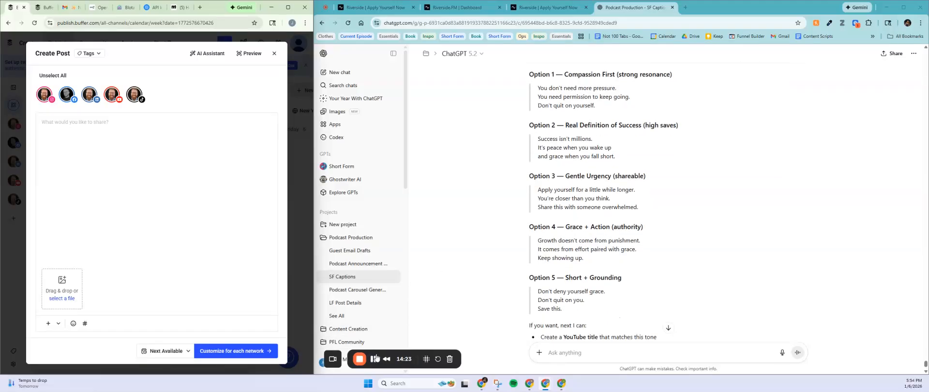
pyautogui.click(71, 125)
pyautogui.hotkey('ctrl', 'v')
# Step: Schedule the post for March 1 at 8:54 PM
pyautogui.click(166, 358)
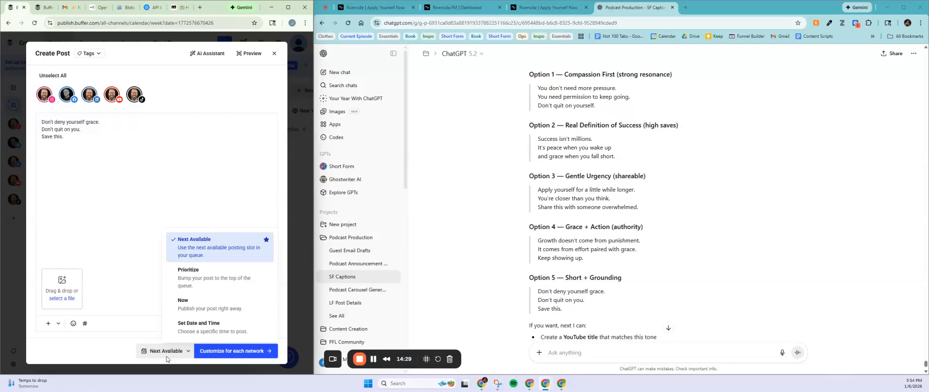
pyautogui.click(47, 3)
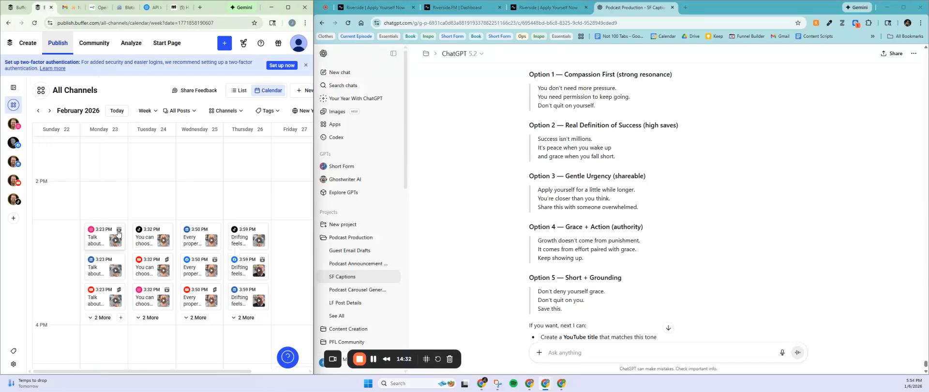
pyautogui.click(49, 110)
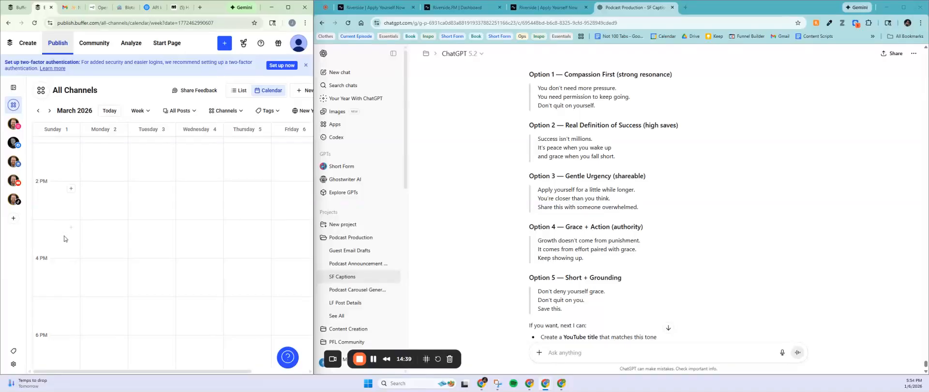
pyautogui.scroll(1, 194, 261)
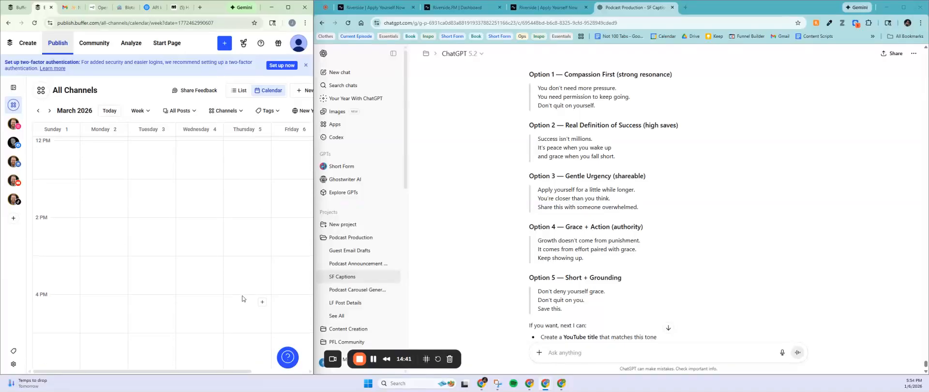
pyautogui.click(10, 11)
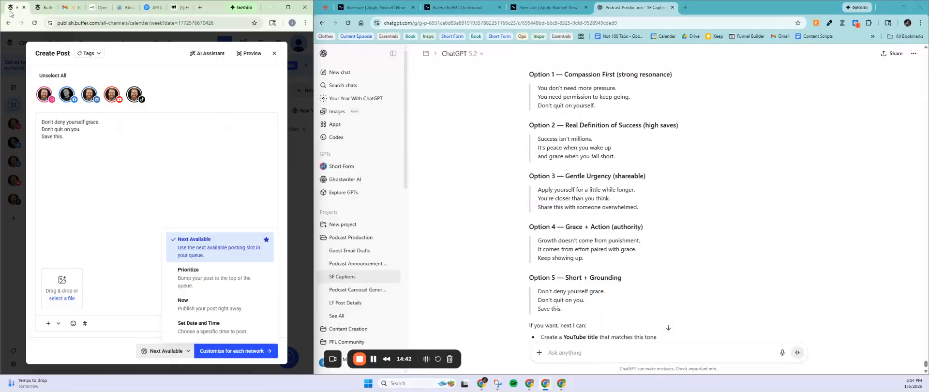
pyautogui.click(195, 331)
pyautogui.click(267, 205)
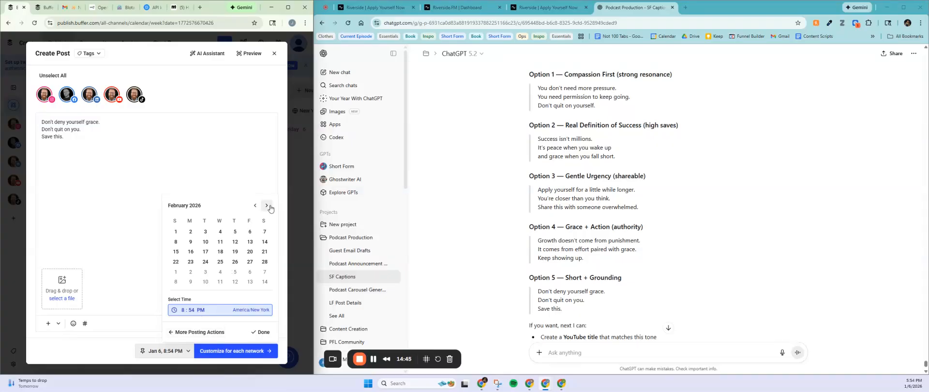
pyautogui.click(266, 205)
pyautogui.click(175, 232)
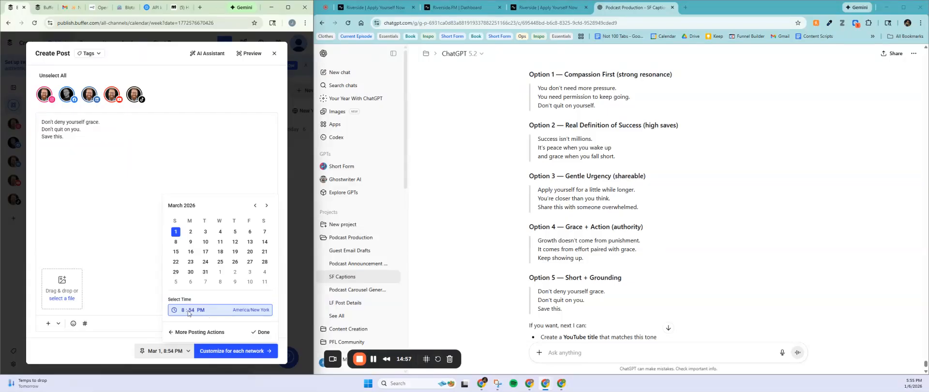
pyautogui.click(260, 332)
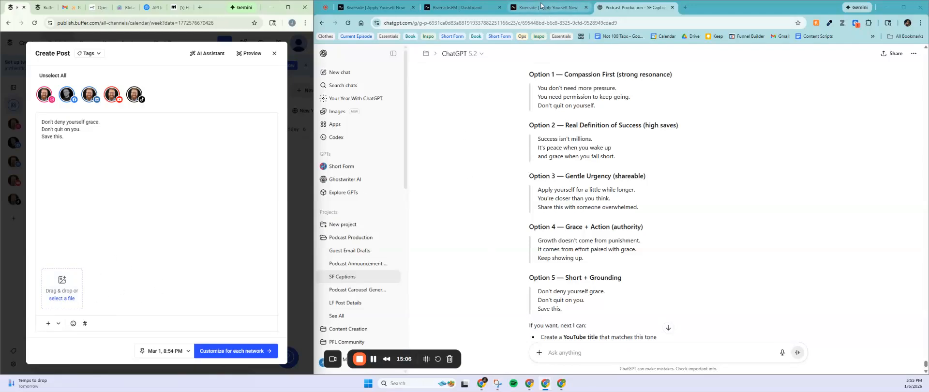
# Step: View the Riverside dashboard's Exports, reload the editor tab, and return to the Exports list
pyautogui.click(523, 11)
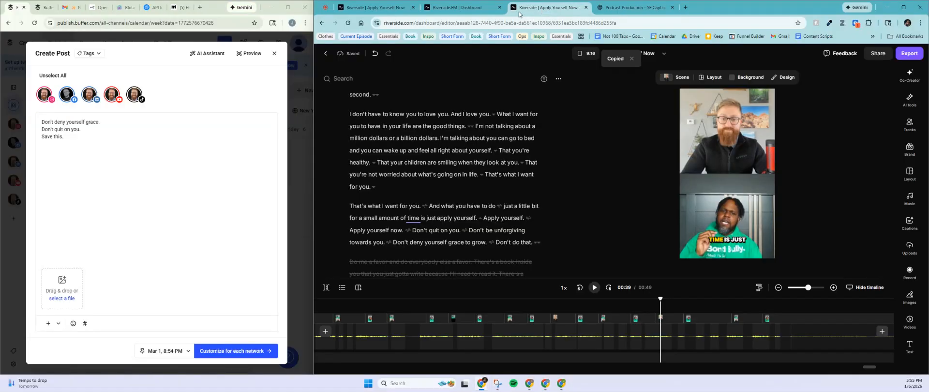
pyautogui.moveTo(457, 11); pyautogui.dragTo(544, 11)
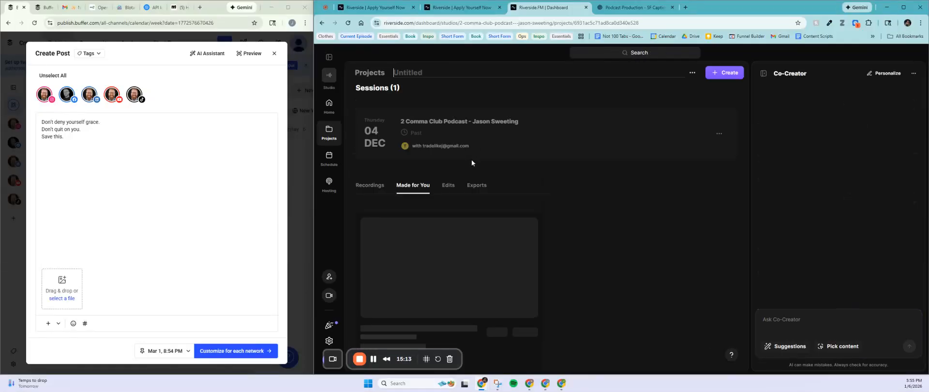
pyautogui.click(476, 191)
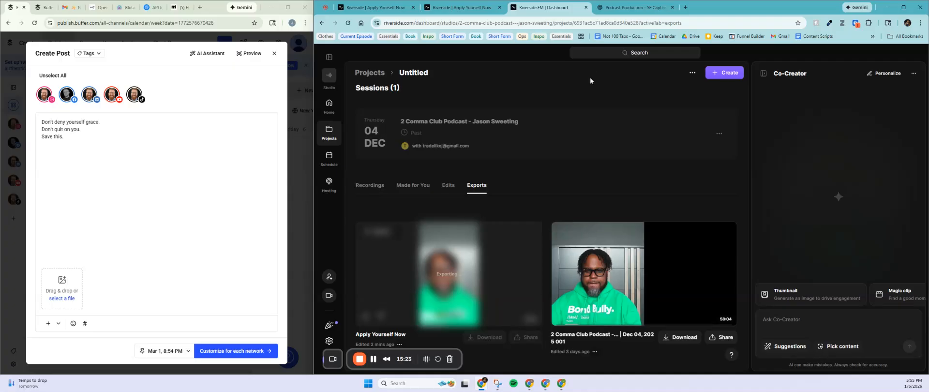
pyautogui.click(368, 10)
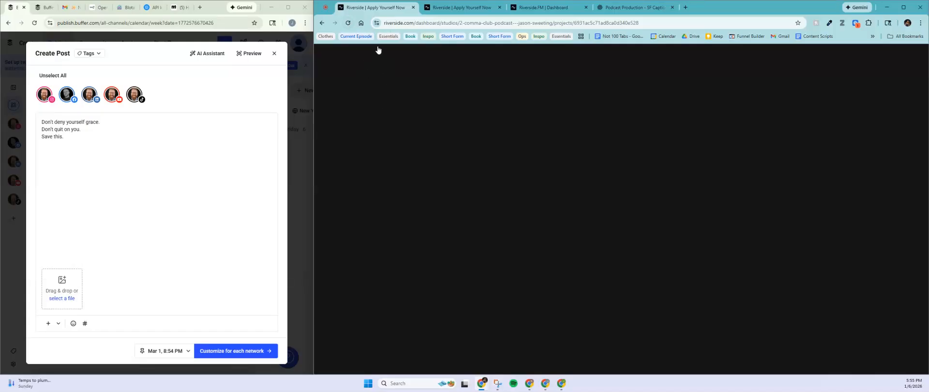
pyautogui.click(348, 23)
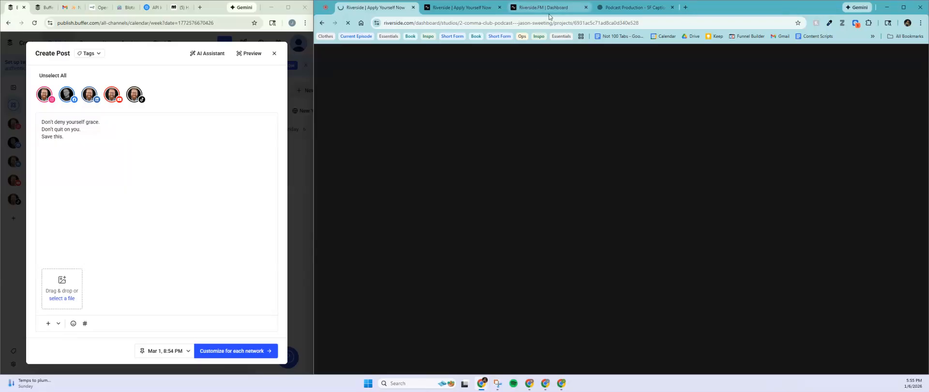
pyautogui.moveTo(549, 17)
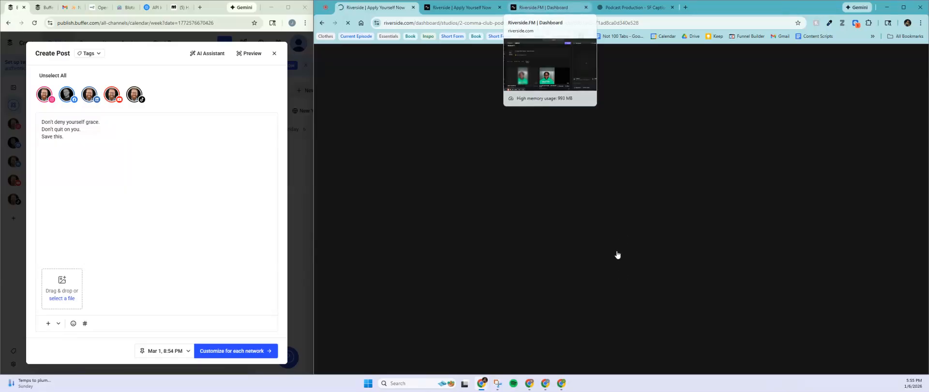
pyautogui.click(550, 15)
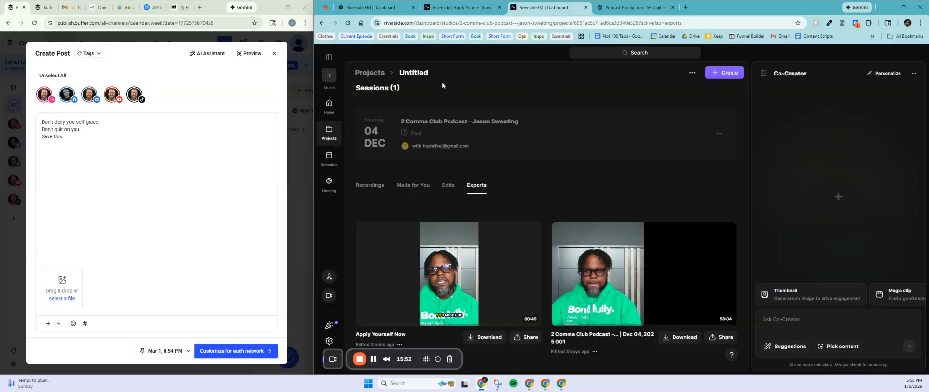
# Step: Prefix the Apply Yourself Now clip title with 'SF 1' and the guest's name
pyautogui.click(456, 8)
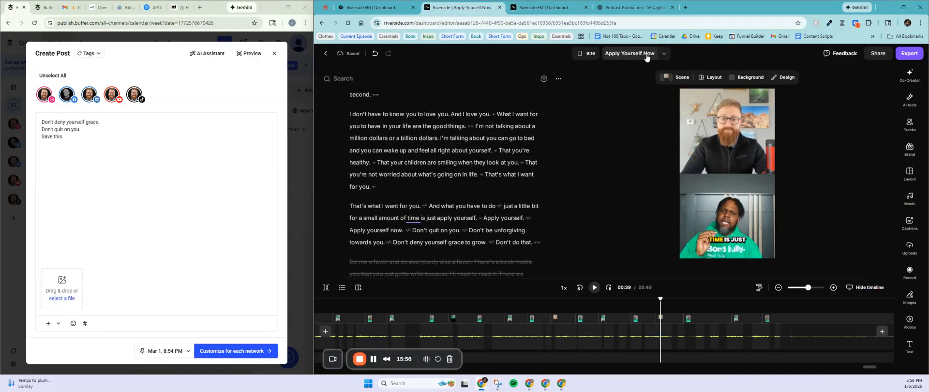
pyautogui.click(640, 54)
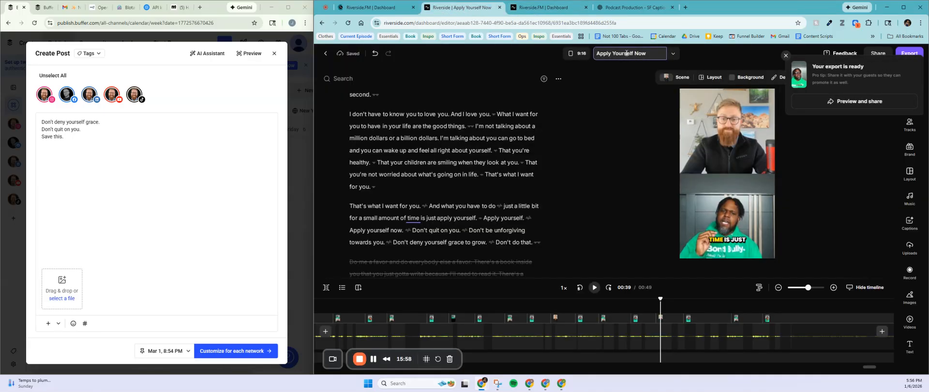
pyautogui.click(600, 55)
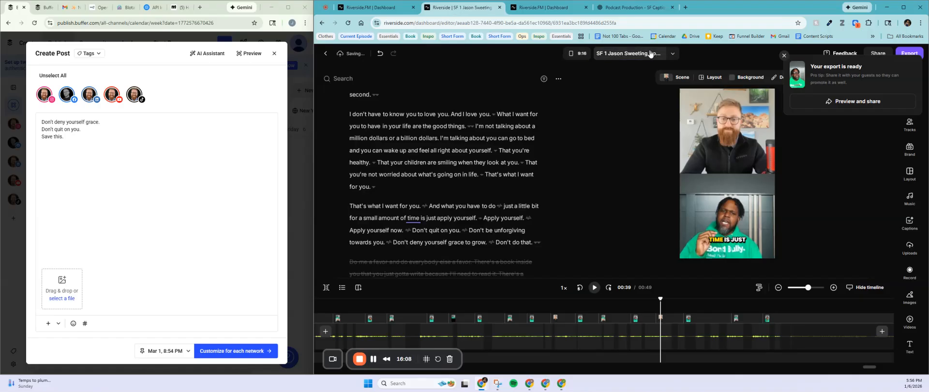
pyautogui.click(717, 54)
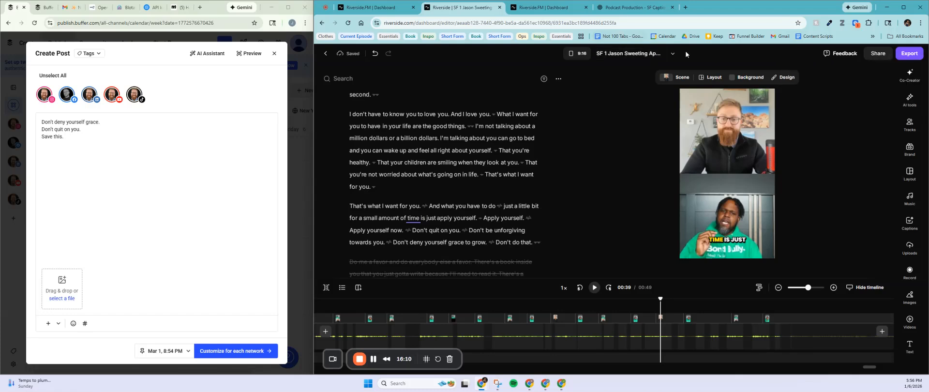
# Step: Download the Apply Yourself Now export from the project's Exports page as a 70.5 MB MP4
pyautogui.click(532, 8)
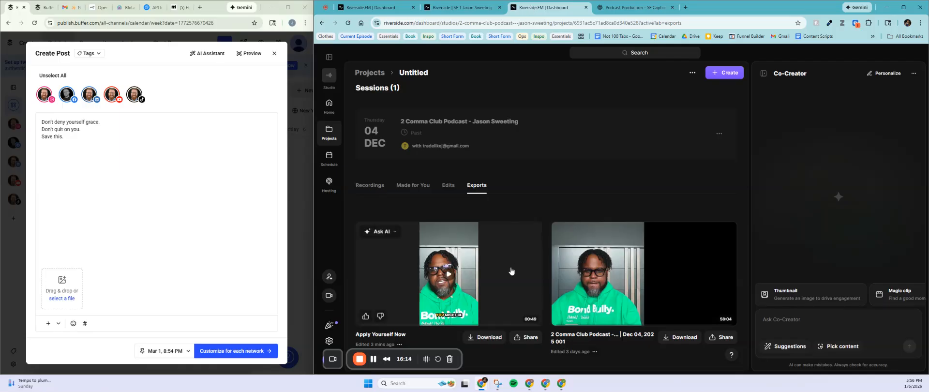
pyautogui.click(487, 340)
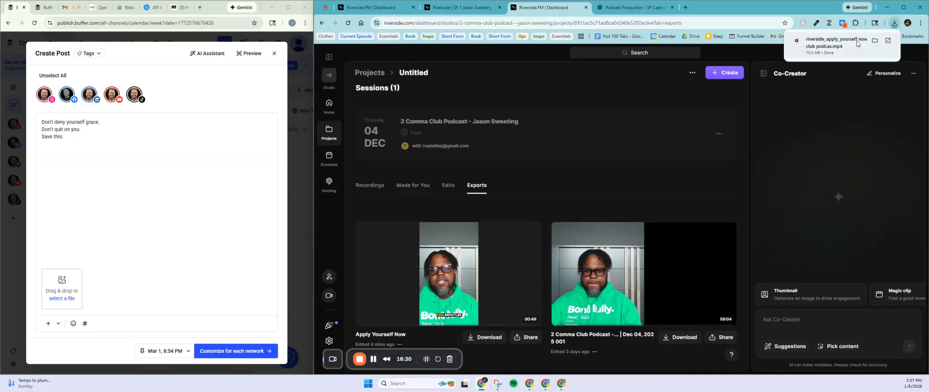
pyautogui.click(374, 360)
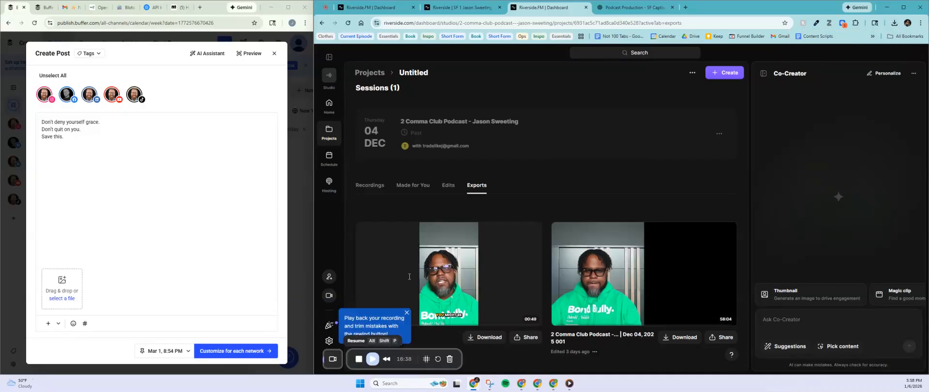
pyautogui.click(374, 360)
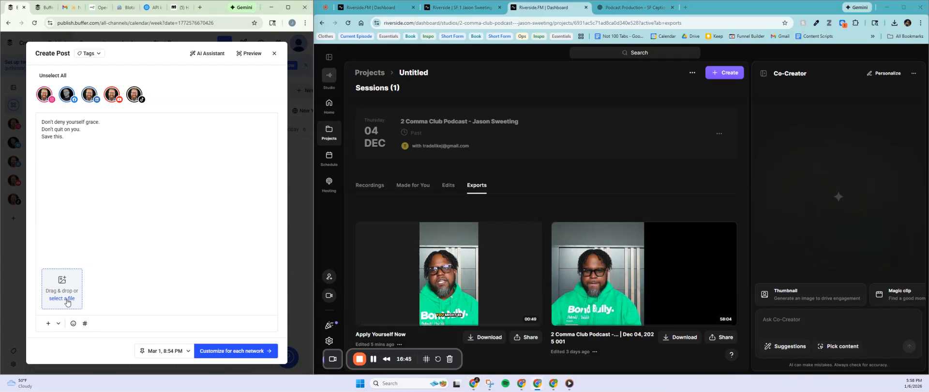
# Step: Attach the downloaded riverside apply yourself MP4 from Downloads to the Buffer draft post
pyautogui.click(70, 295)
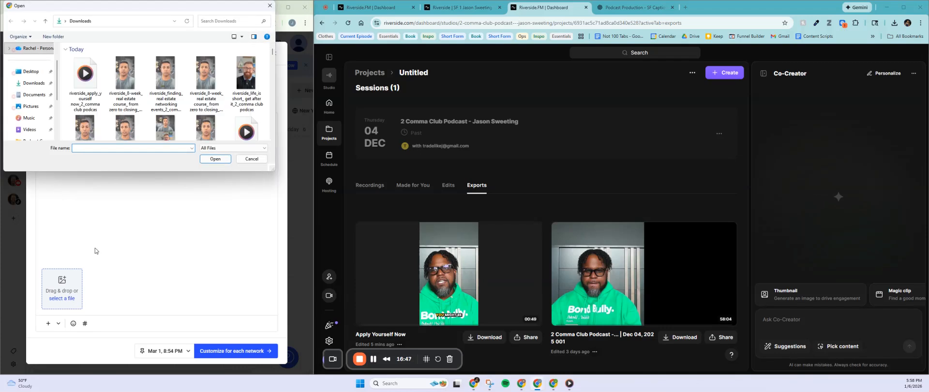
pyautogui.click(85, 80)
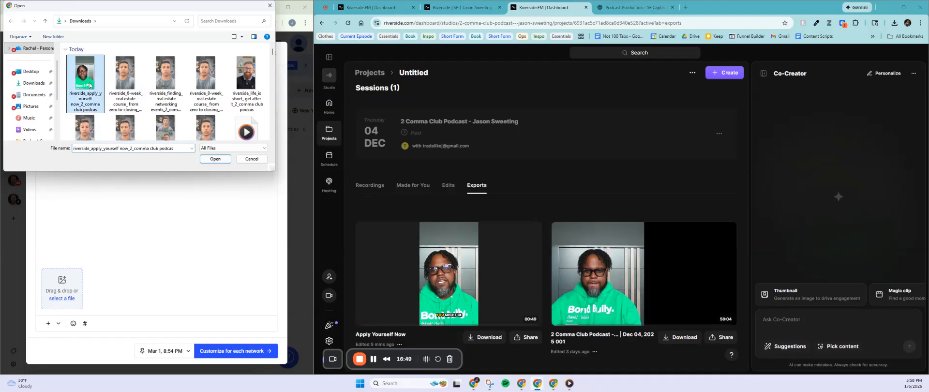
pyautogui.click(215, 159)
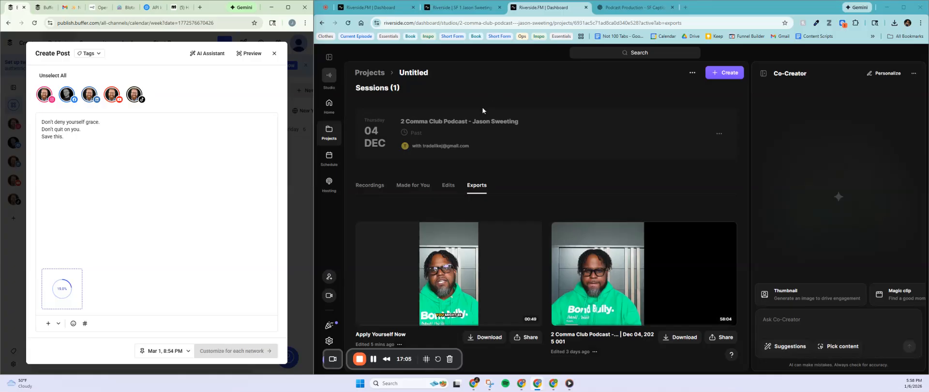
# Step: Ask ChatGPT in the SF Captions chat 'youtube title please' to get title options
pyautogui.click(627, 9)
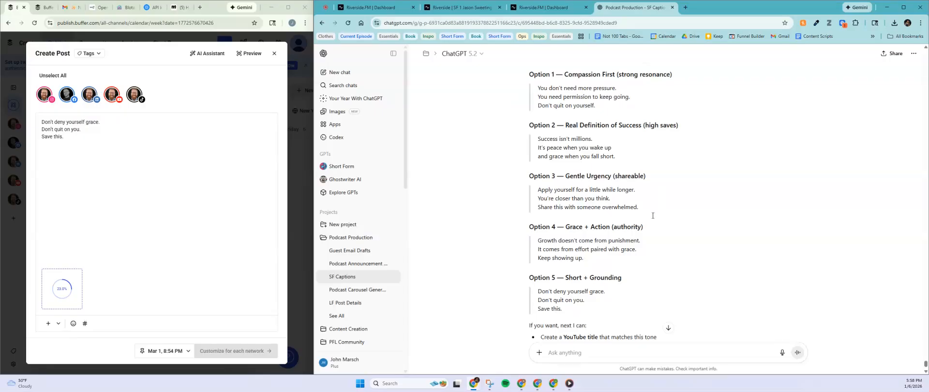
pyautogui.scroll(-2, 612, 278)
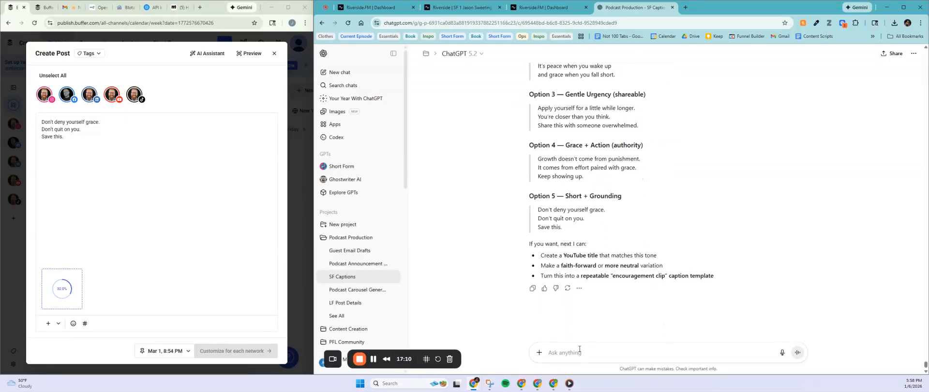
pyautogui.write('youtube title please')
pyautogui.press('Return')
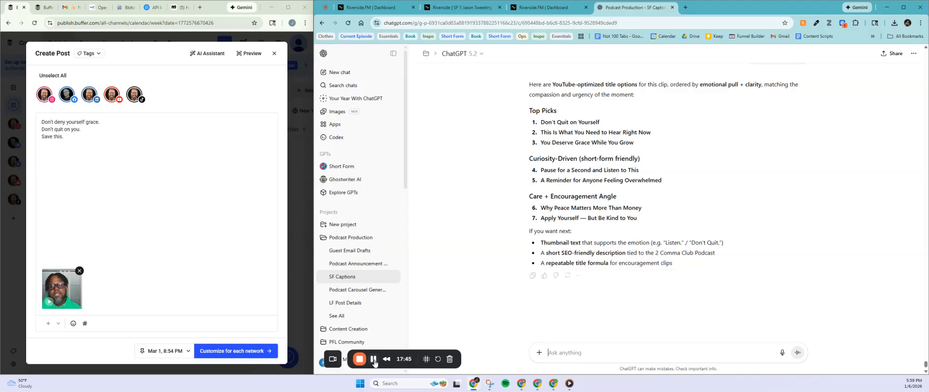
# Step: Switch the Buffer post to customize its content separately for each network
pyautogui.click(375, 362)
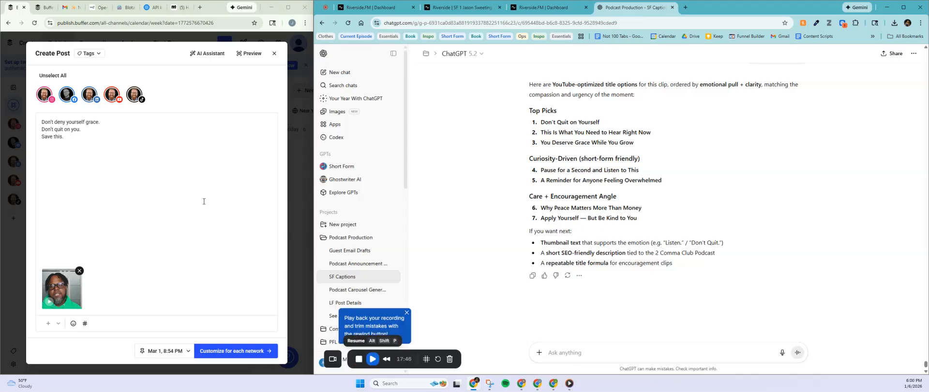
pyautogui.hotkey('alt', 'shift', 'p')
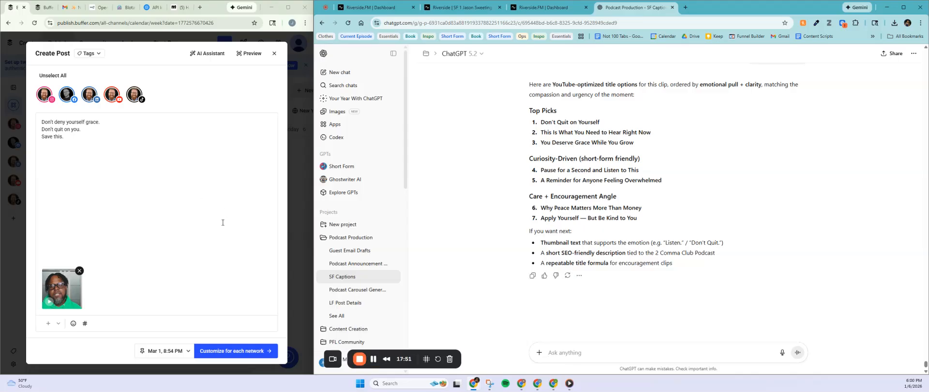
pyautogui.click(229, 352)
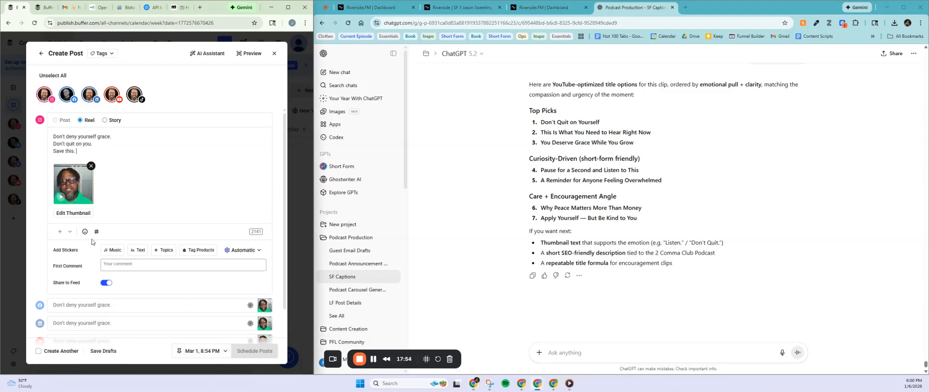
pyautogui.scroll(-2, 86, 218)
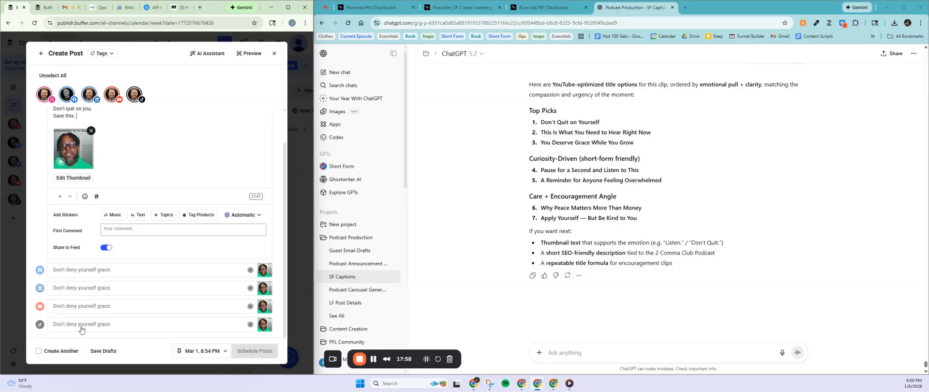
# Step: Set a later video frame showing both speakers as the Instagram reel's thumbnail
pyautogui.click(82, 178)
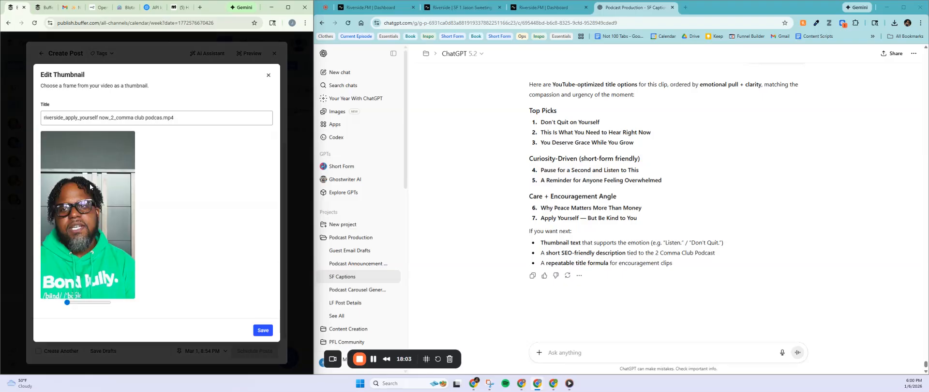
pyautogui.click(76, 303)
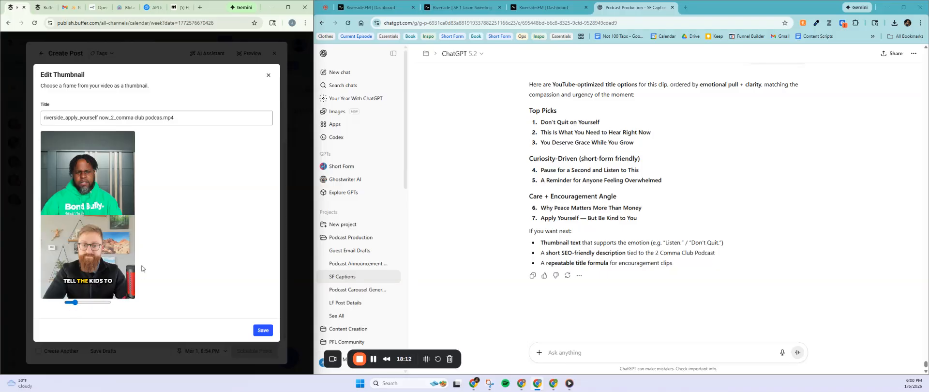
pyautogui.click(260, 334)
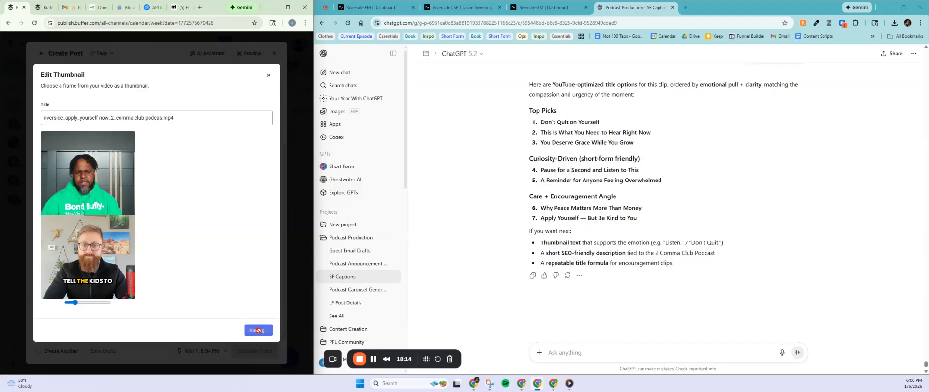
pyautogui.click(260, 334)
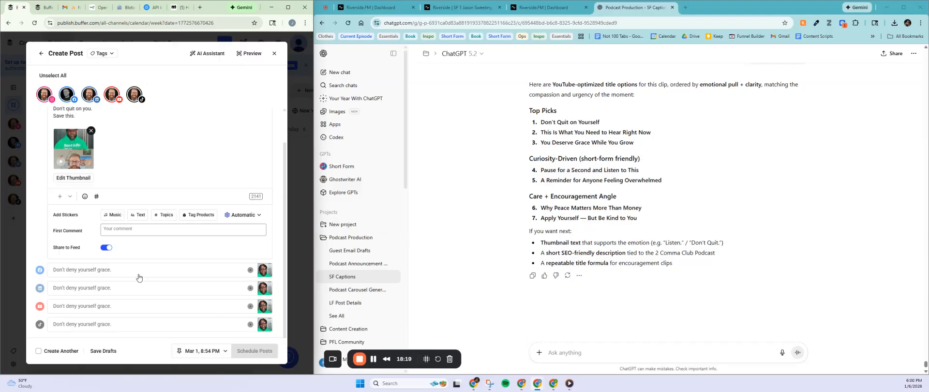
# Step: Post Facebook as a Reel and title the YouTube Short 'A Reminder for Anyone Feeling Overwhelmed'
pyautogui.click(85, 271)
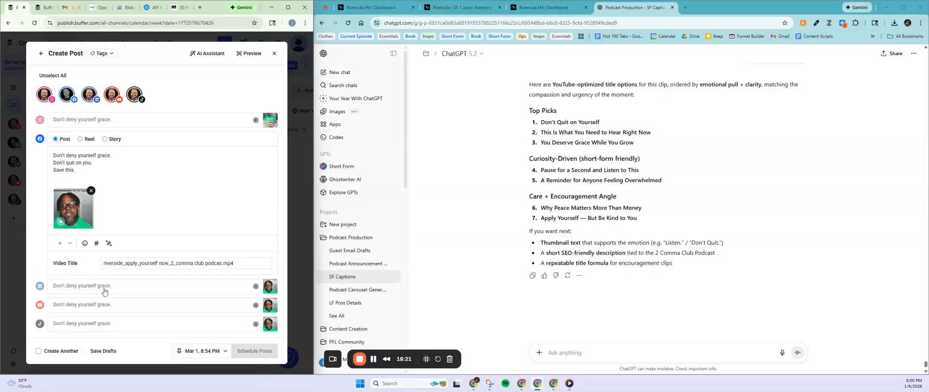
pyautogui.click(80, 139)
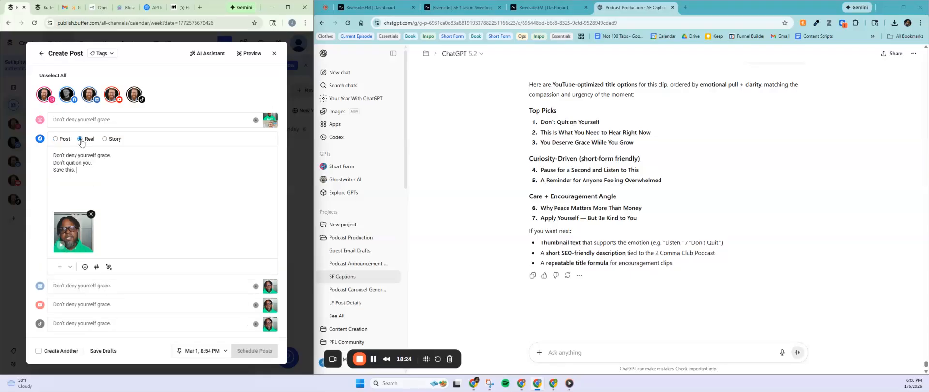
pyautogui.click(110, 290)
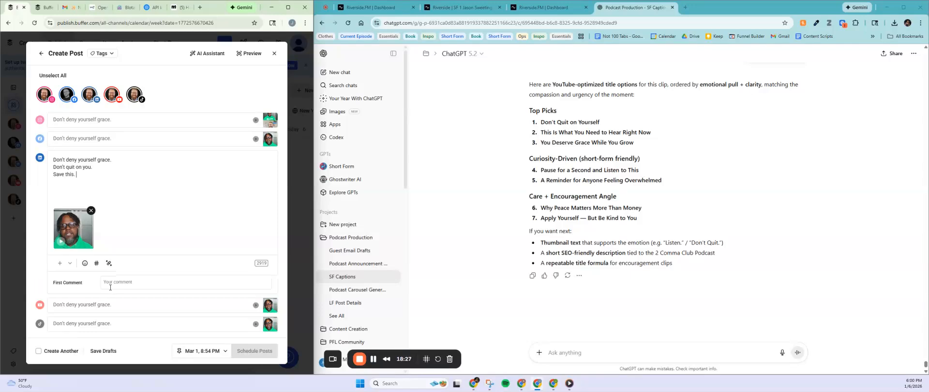
pyautogui.click(89, 305)
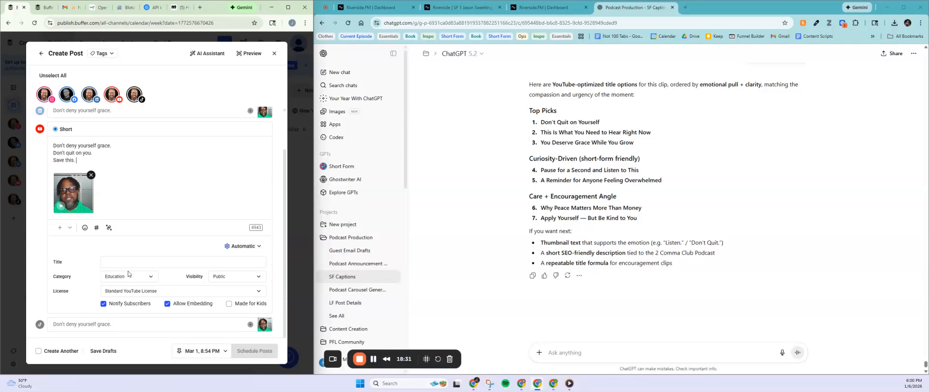
pyautogui.click(120, 261)
pyautogui.write('A Reminder for Anyone Feeling Overwhelmed')
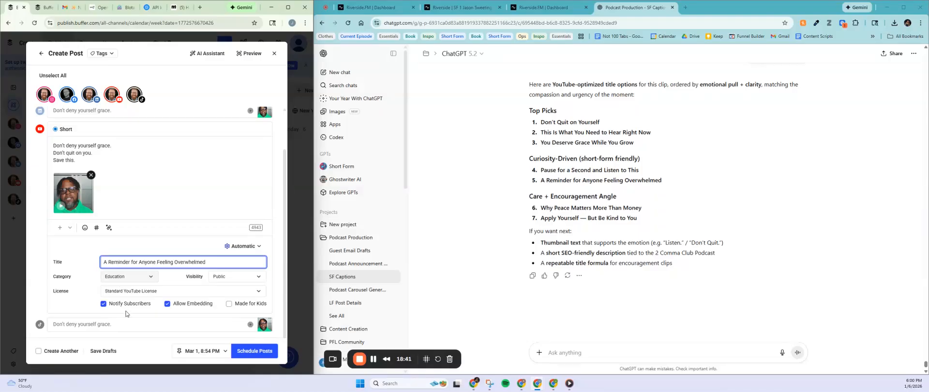
pyautogui.click(121, 326)
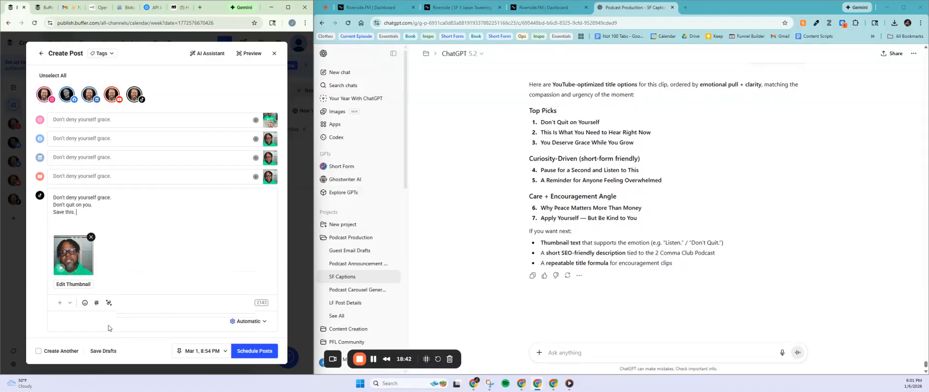
# Step: Pick a later single-speaker cover frame for TikTok and schedule all posts for Mar 1, 8:54 PM
pyautogui.click(73, 284)
pyautogui.click(76, 288)
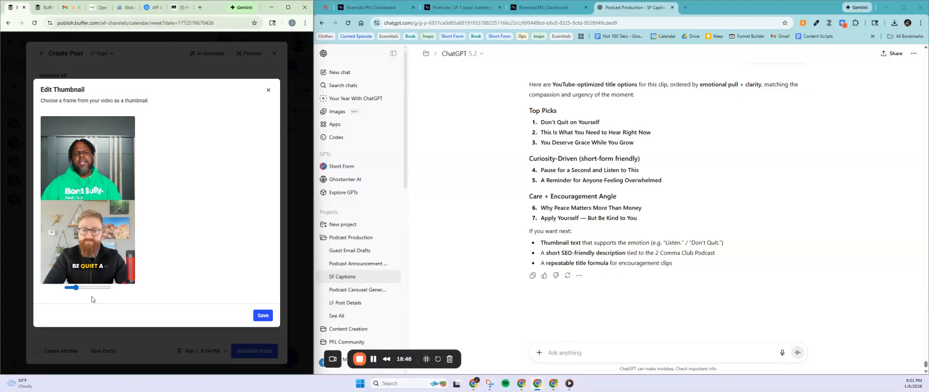
pyautogui.click(79, 287)
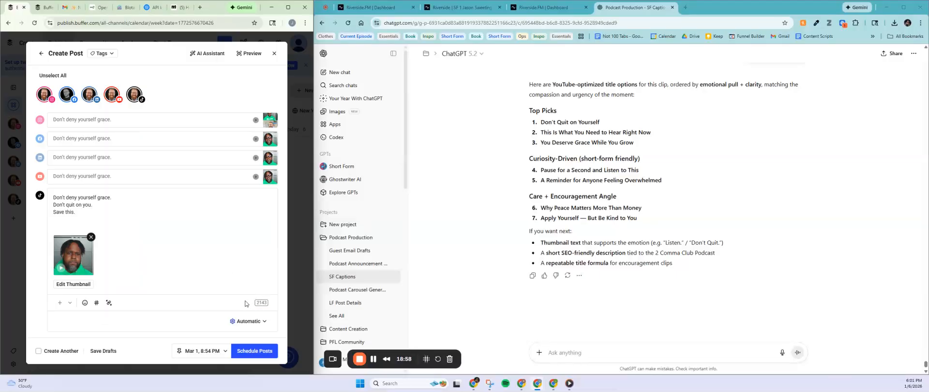
pyautogui.click(252, 351)
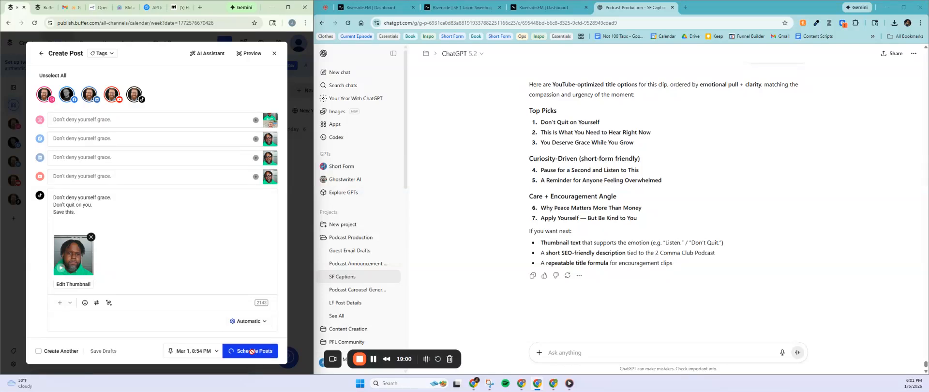